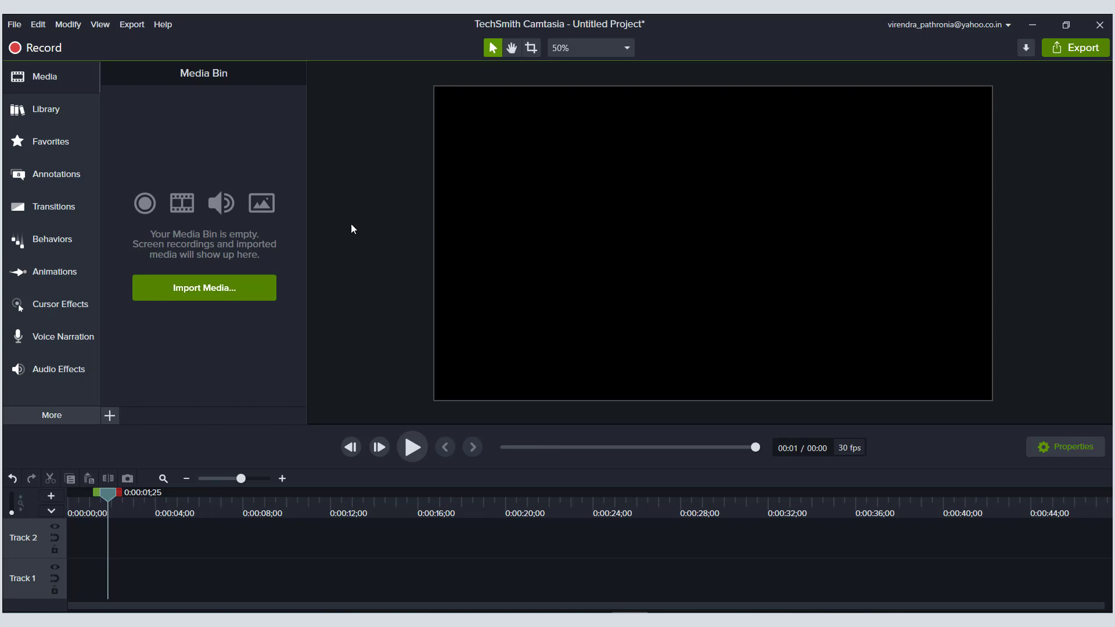
Import the 20201224_132748 video file from the test footage train folder through Import Media.
click(211, 291)
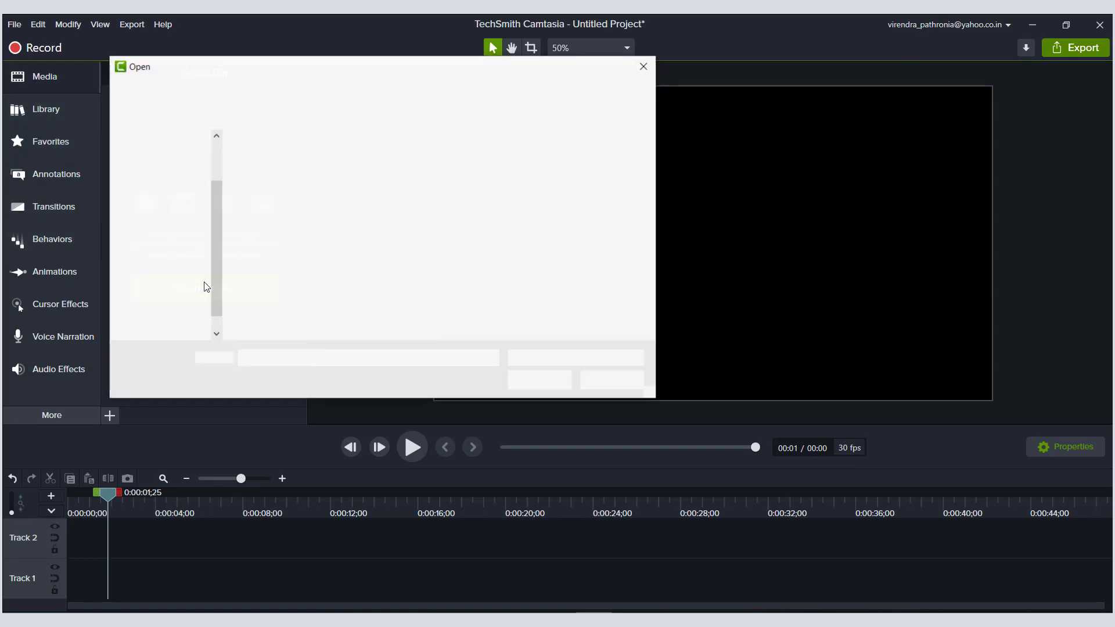
click(258, 189)
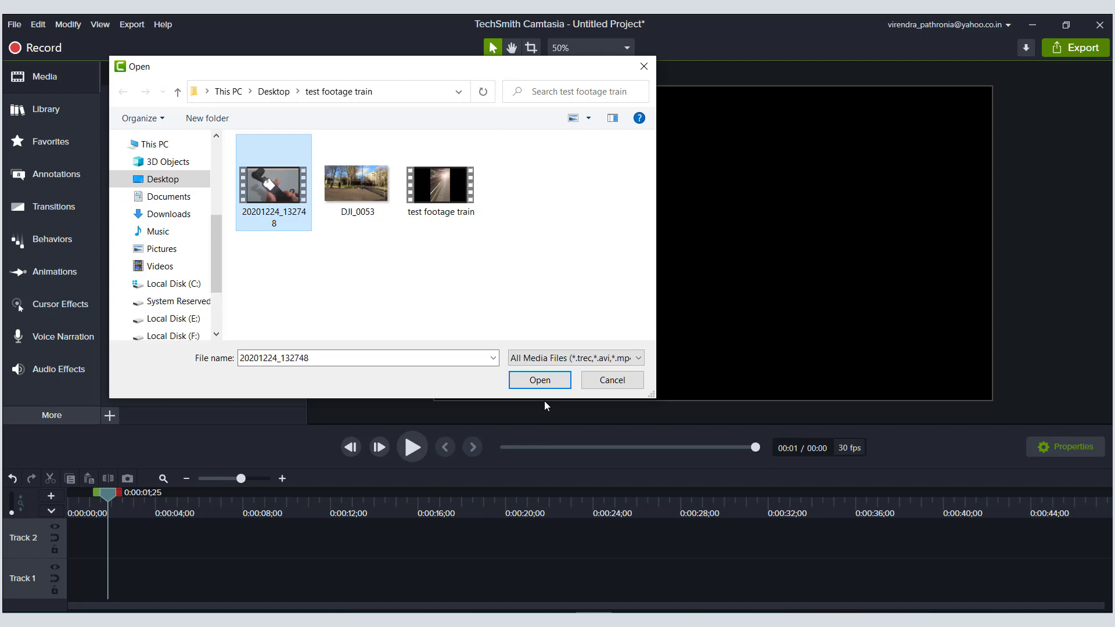
click(540, 381)
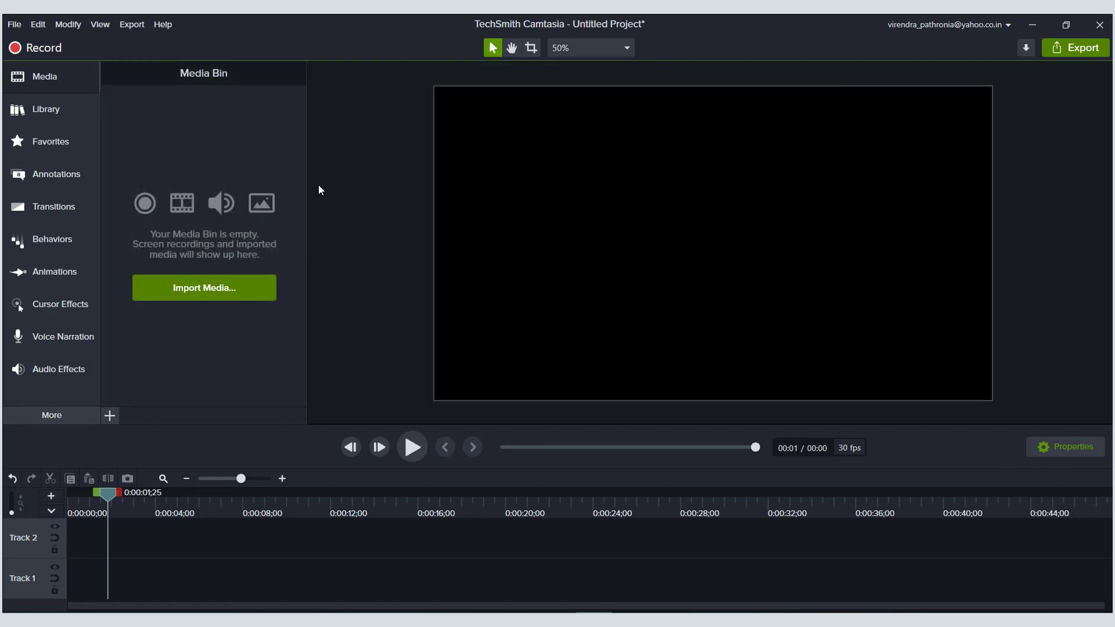
Drag DJI_0053.JPG from the test footage train folder into the Media Bin, then maximize Camtasia again.
click(1065, 25)
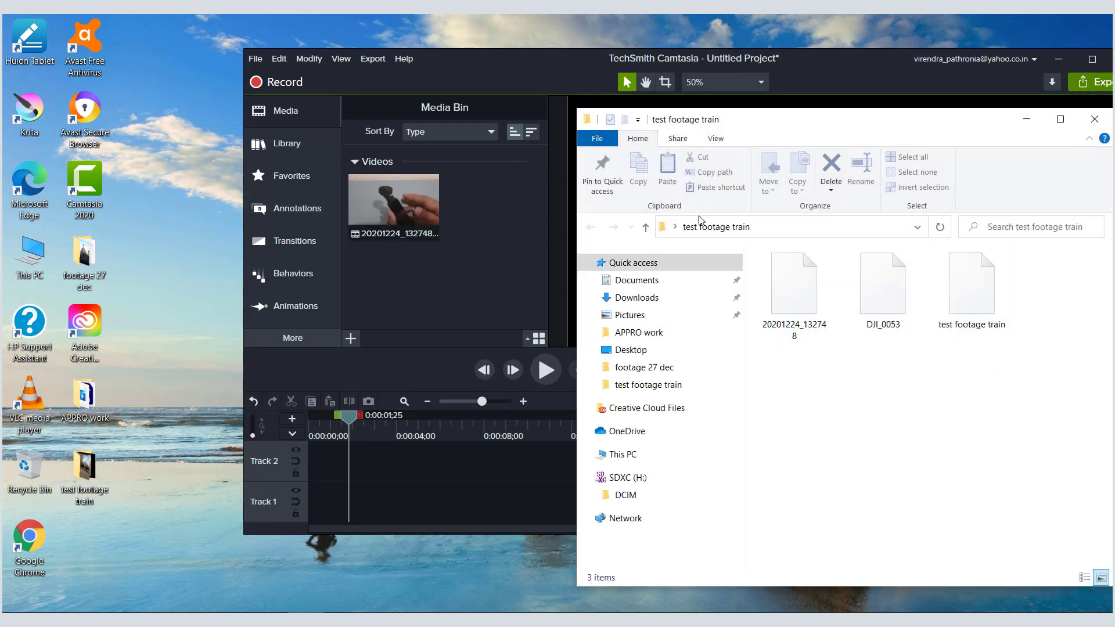
click(882, 297)
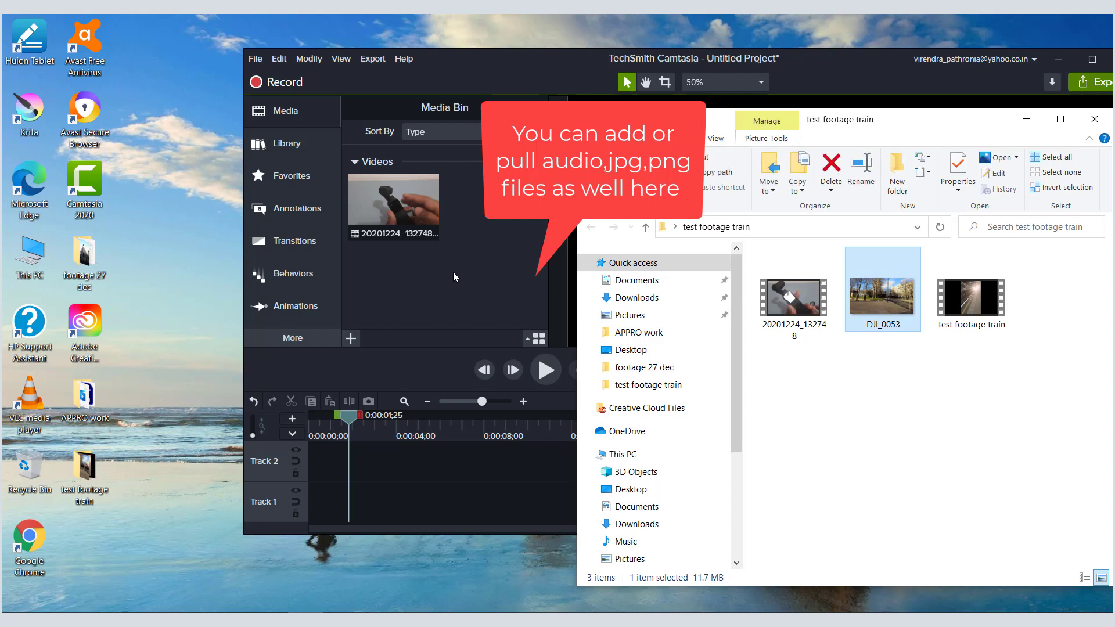
click(1027, 119)
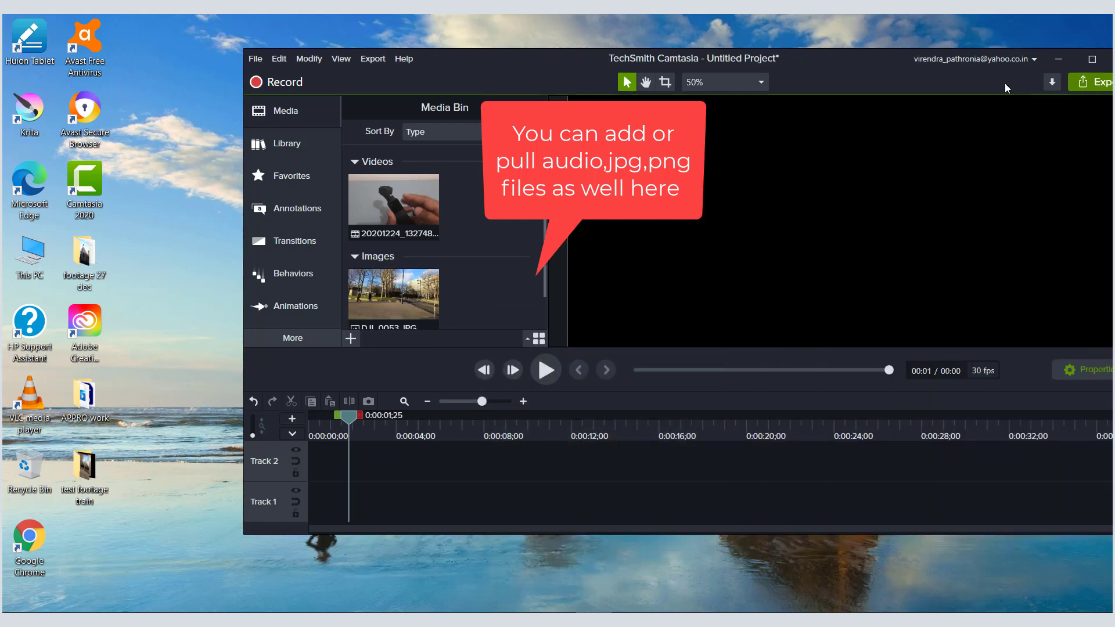
click(1090, 58)
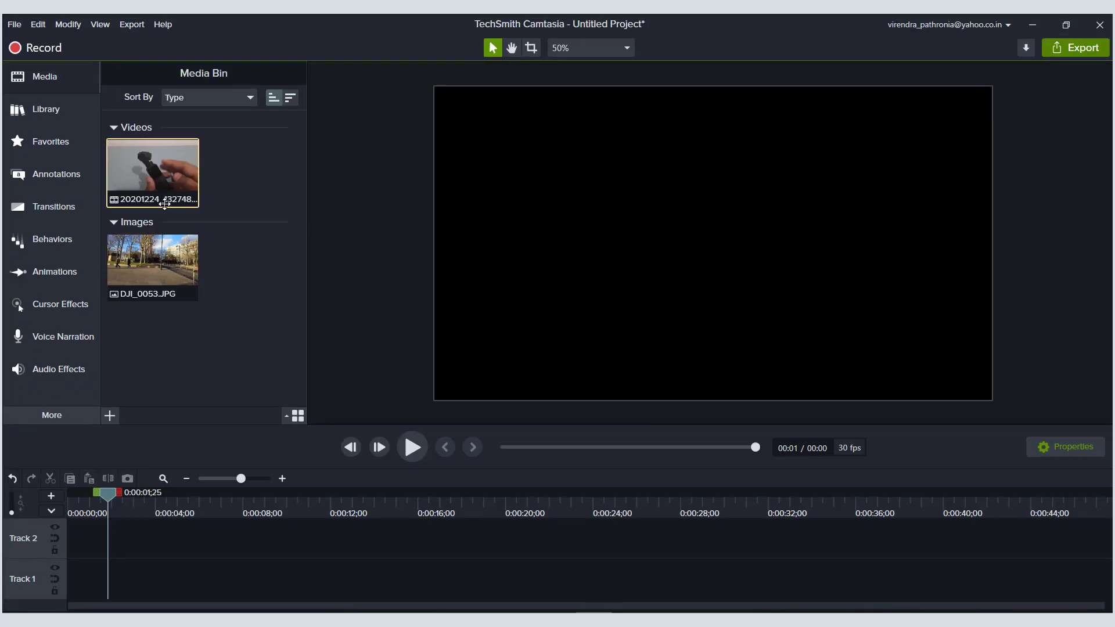
Place the 20201224_132748 clip at the start of Track 1, undoing an accidental deletion.
drag(164, 192, 113, 573)
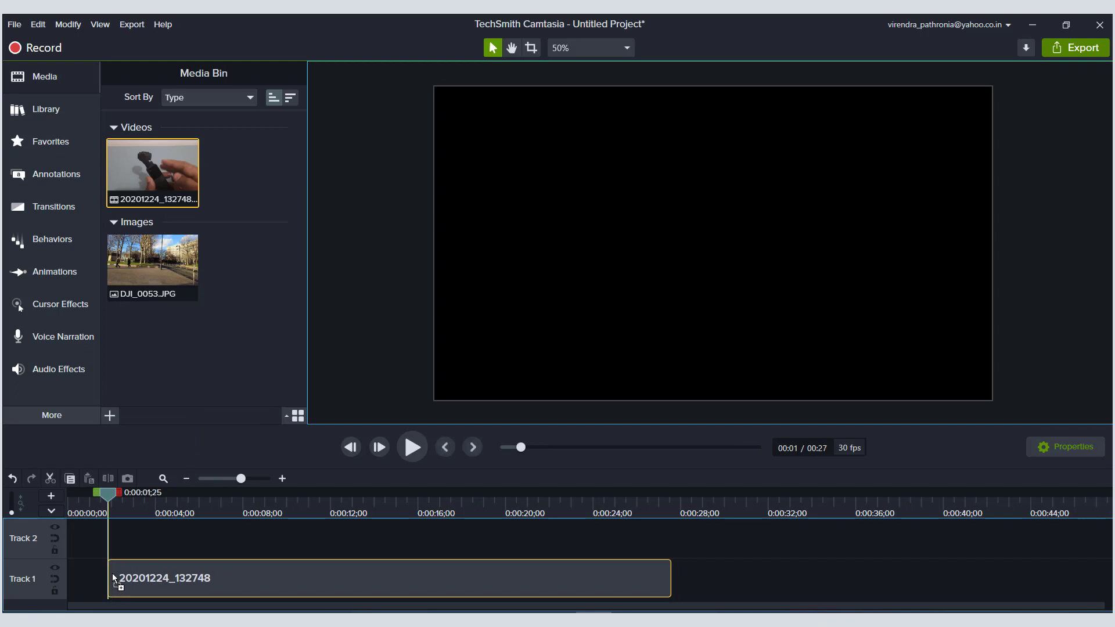
drag(327, 599, 207, 569)
key(Delete)
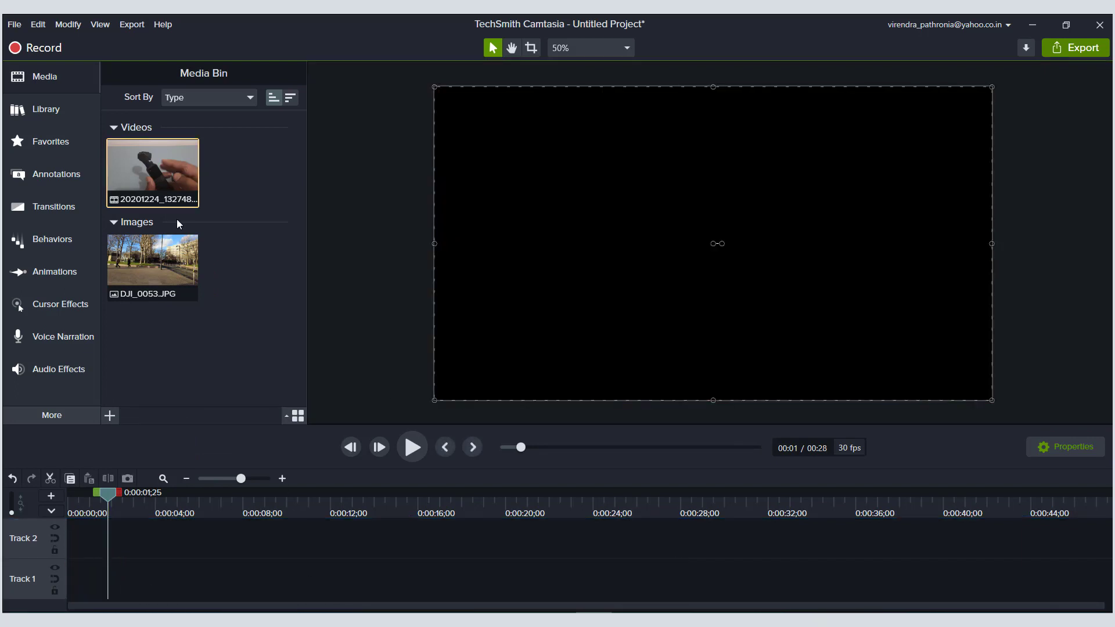
key(ctrl+z)
key(ctrl+z)
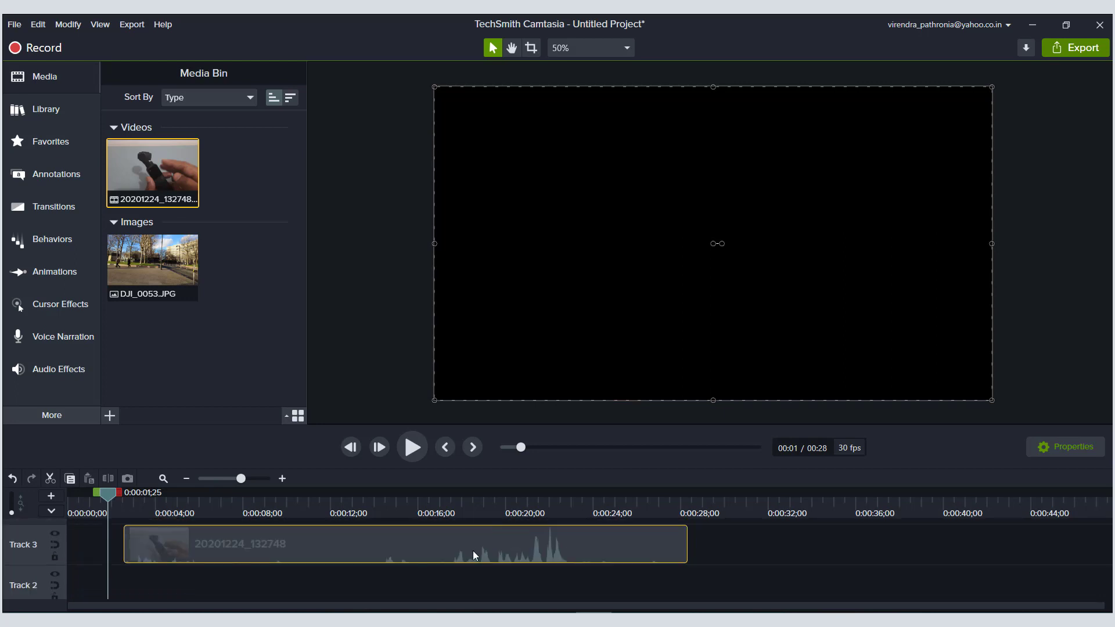
key(ctrl+z)
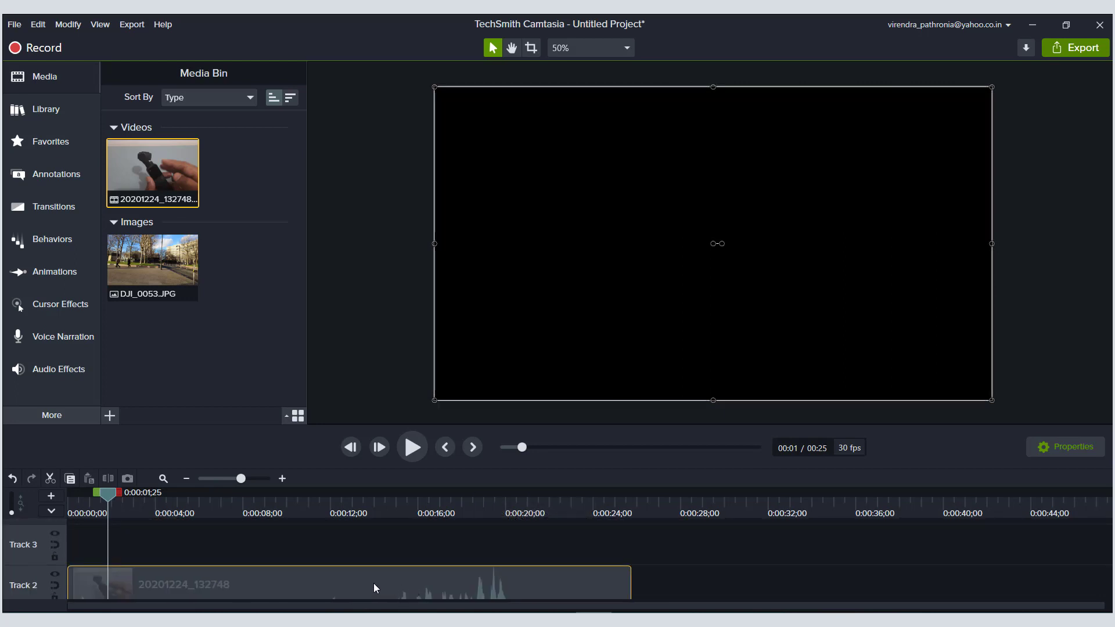
scroll(374, 583, down, 1)
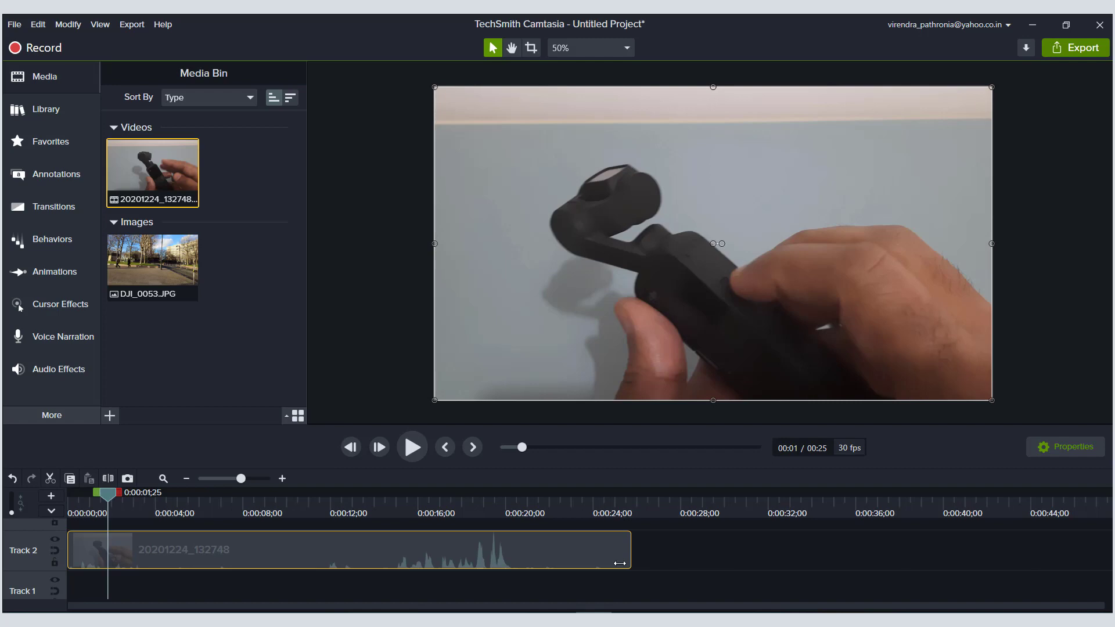
drag(575, 556, 555, 598)
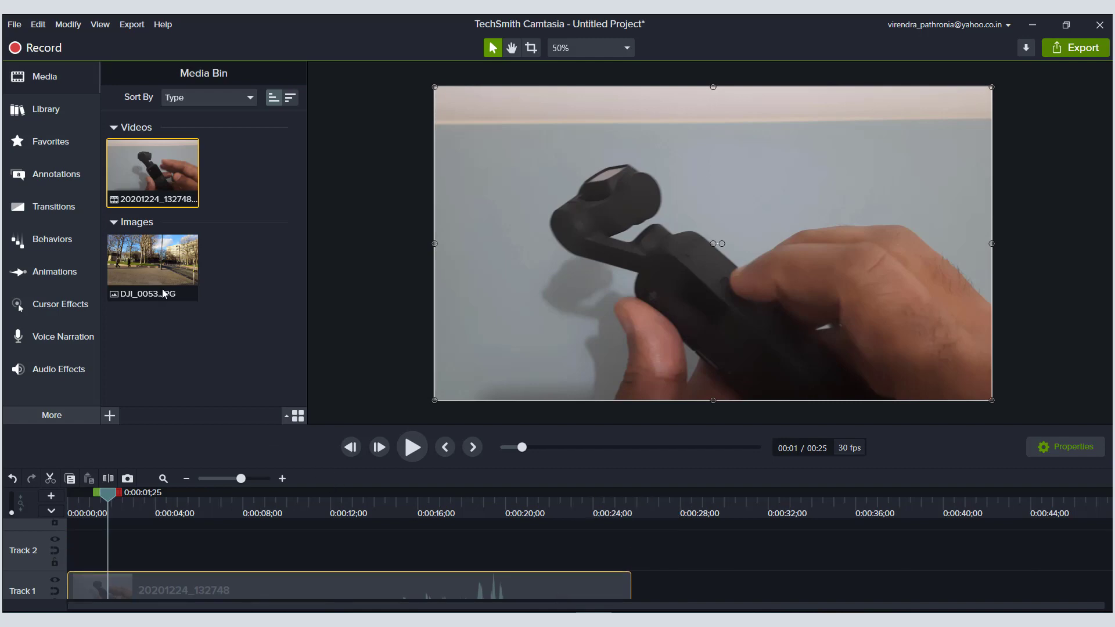
Add the DJI_0053 photo directly after the video clip on Track 1.
drag(152, 260, 638, 590)
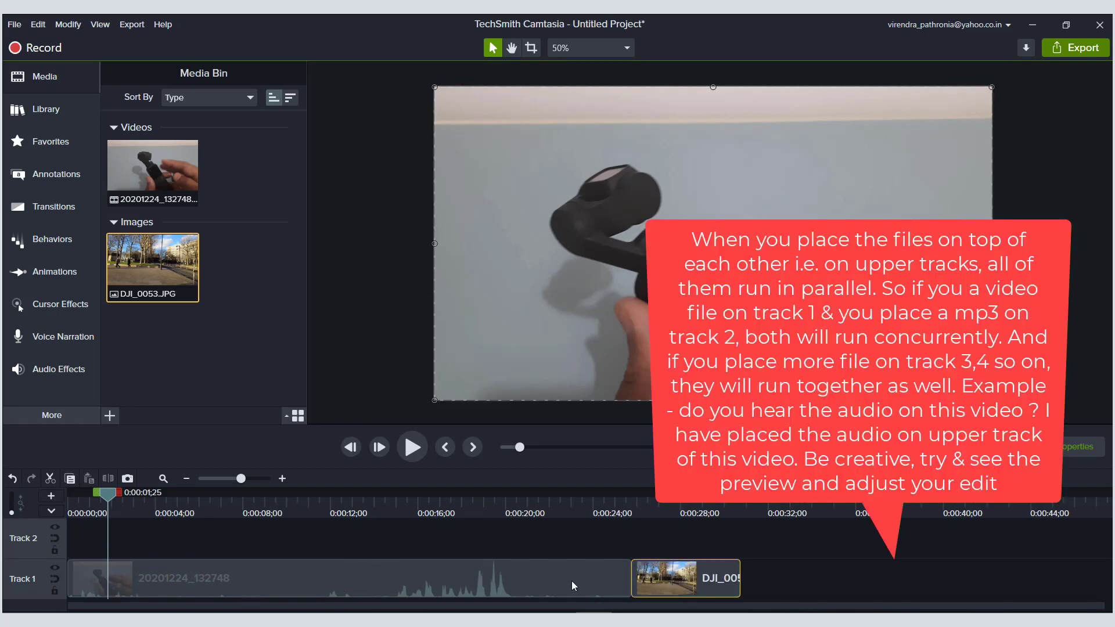
scroll(571, 580, down, 1)
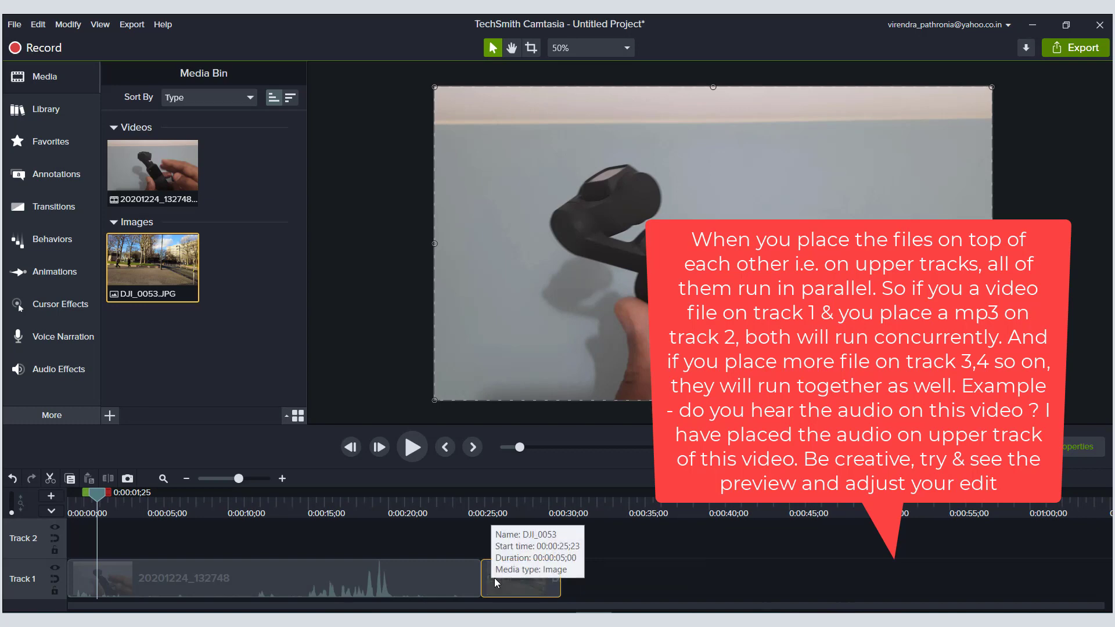
scroll(493, 577, down, 1)
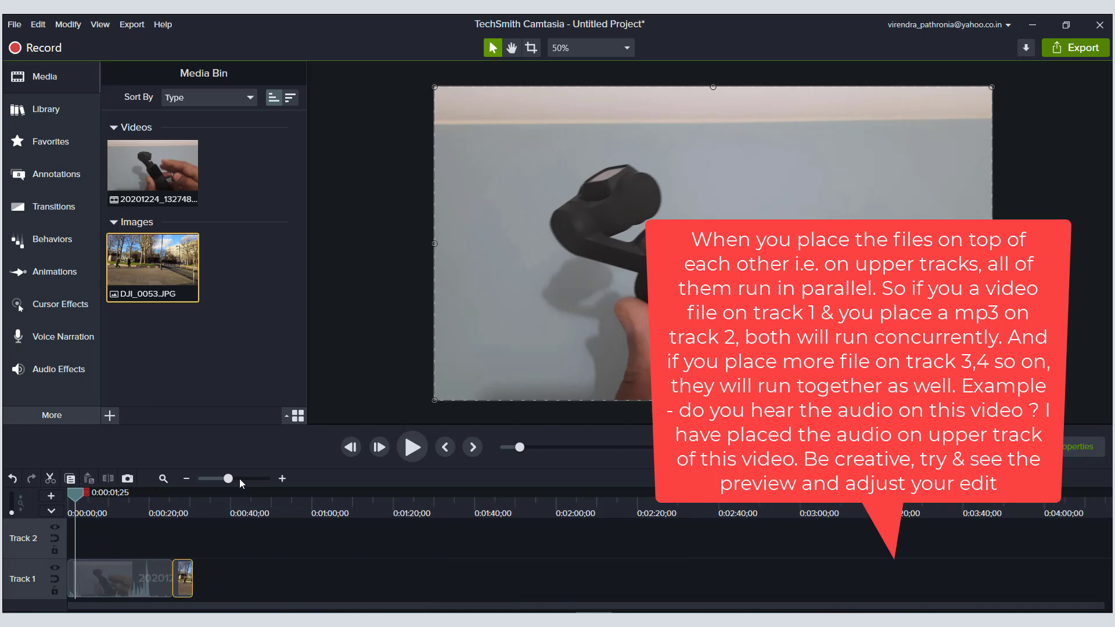
drag(239, 479, 241, 480)
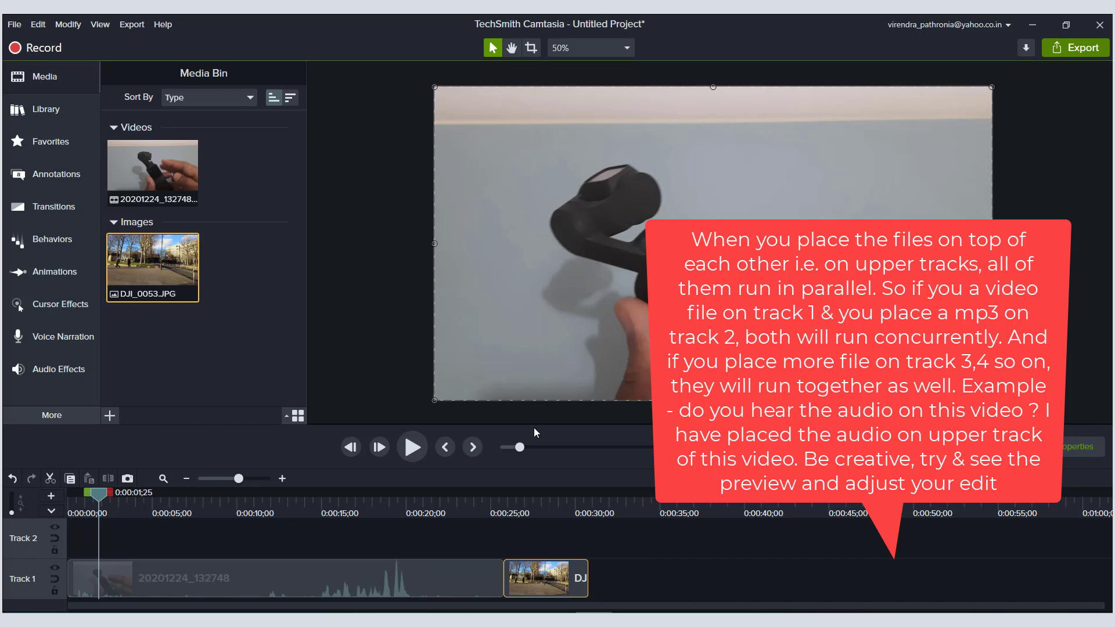
click(419, 447)
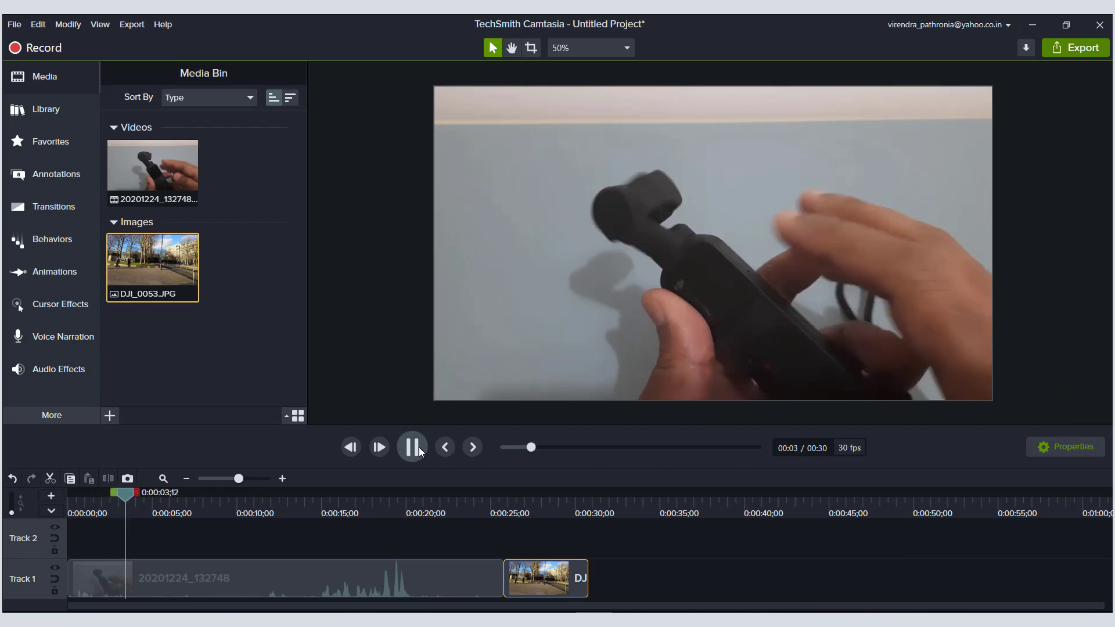
click(416, 451)
drag(143, 495, 68, 503)
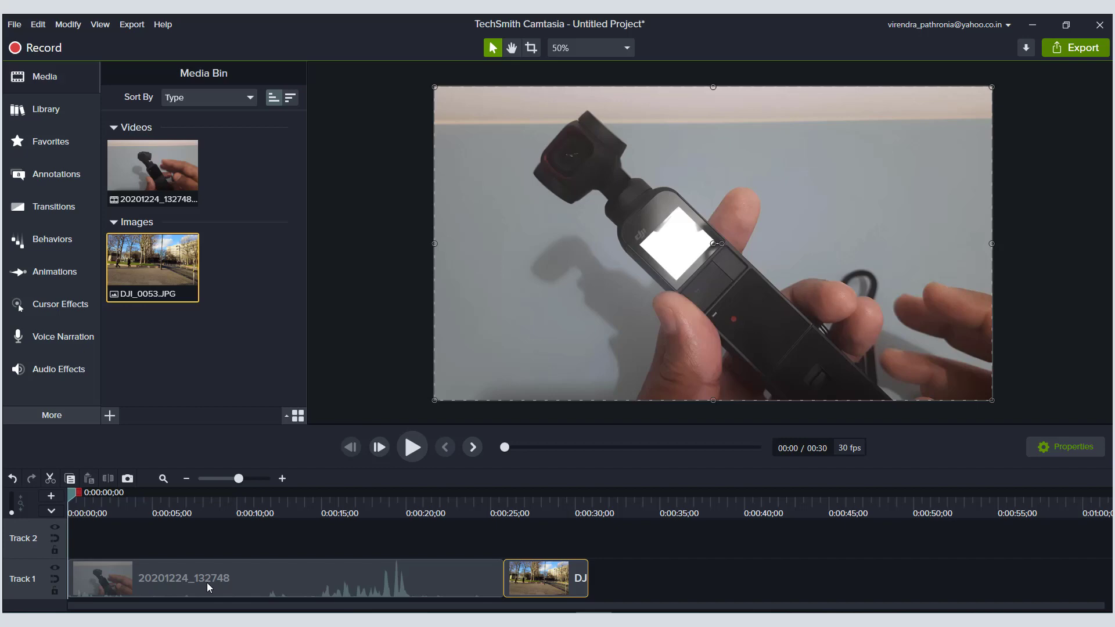
right_click(253, 584)
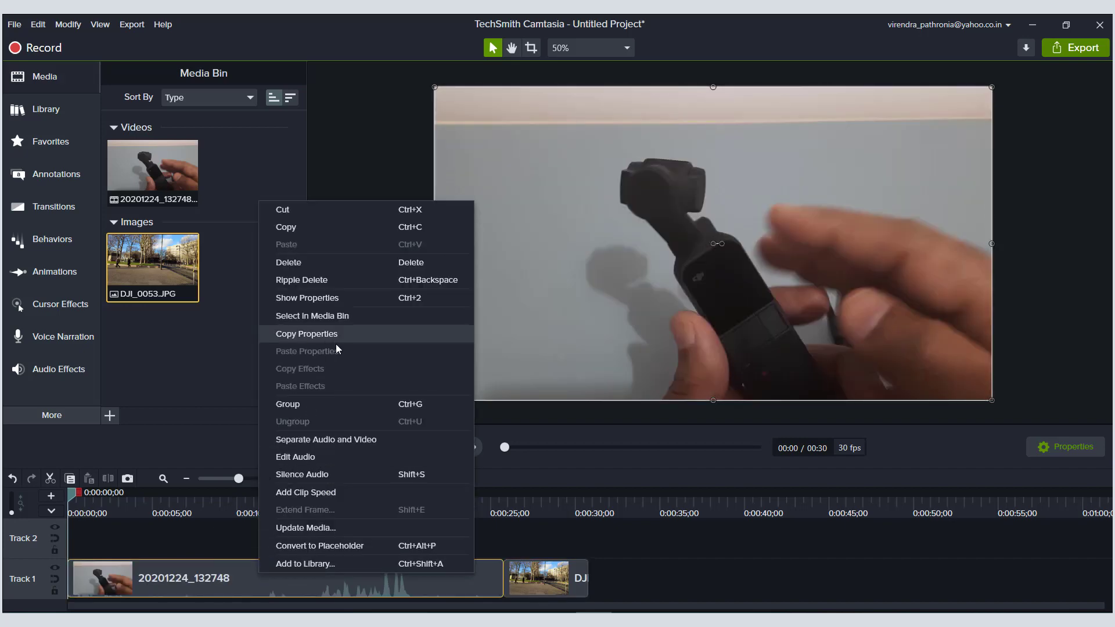
click(343, 438)
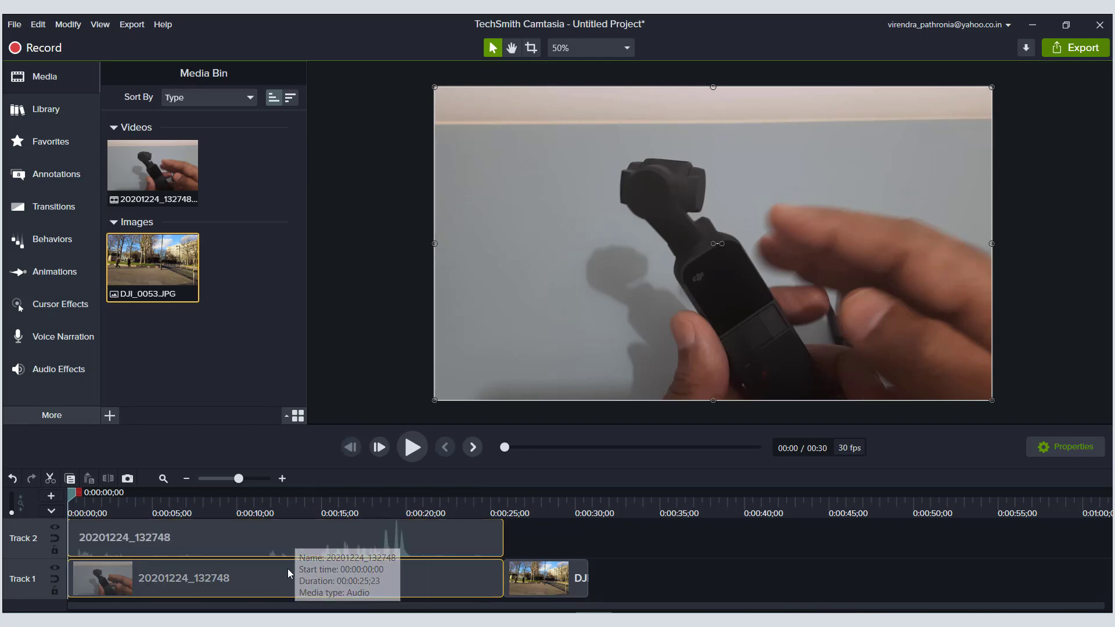
click(283, 542)
key(Delete)
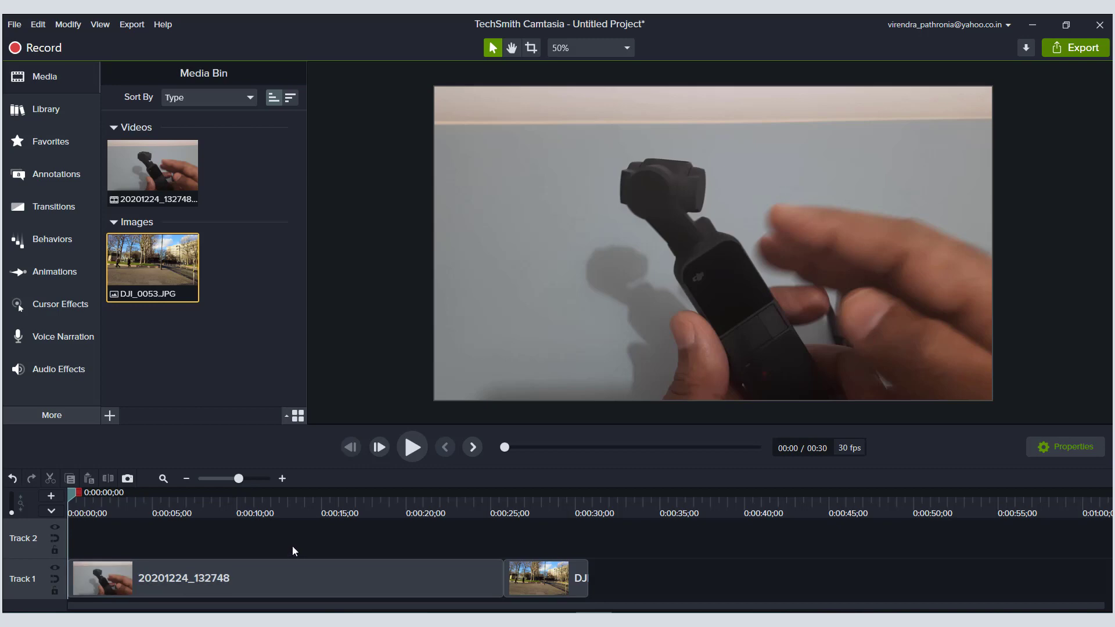
right_click(292, 546)
click(225, 577)
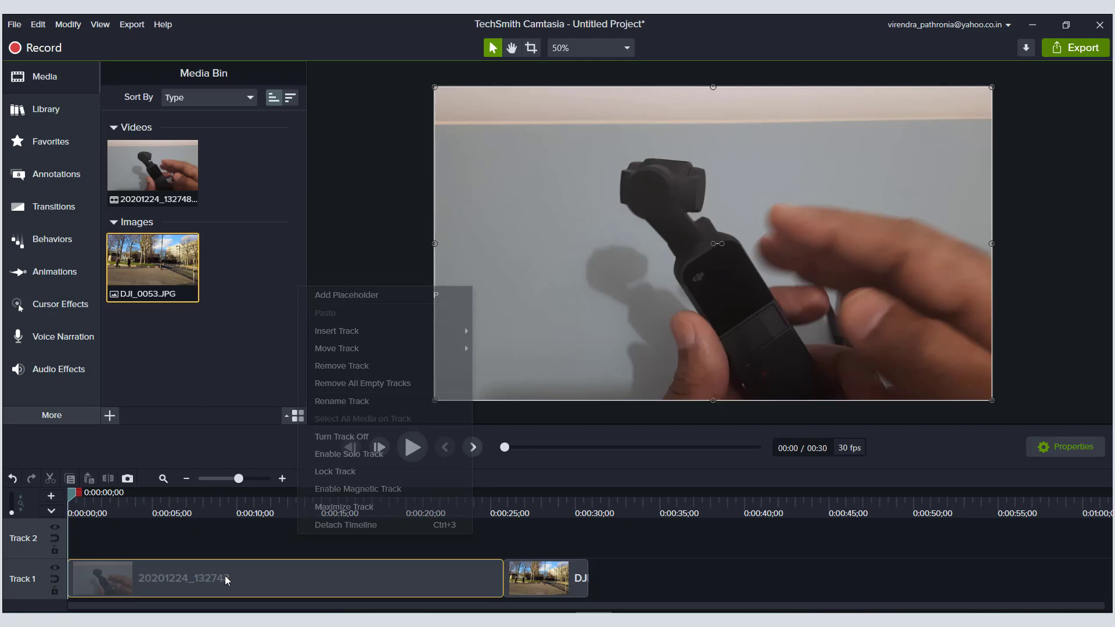
key(ctrl+z)
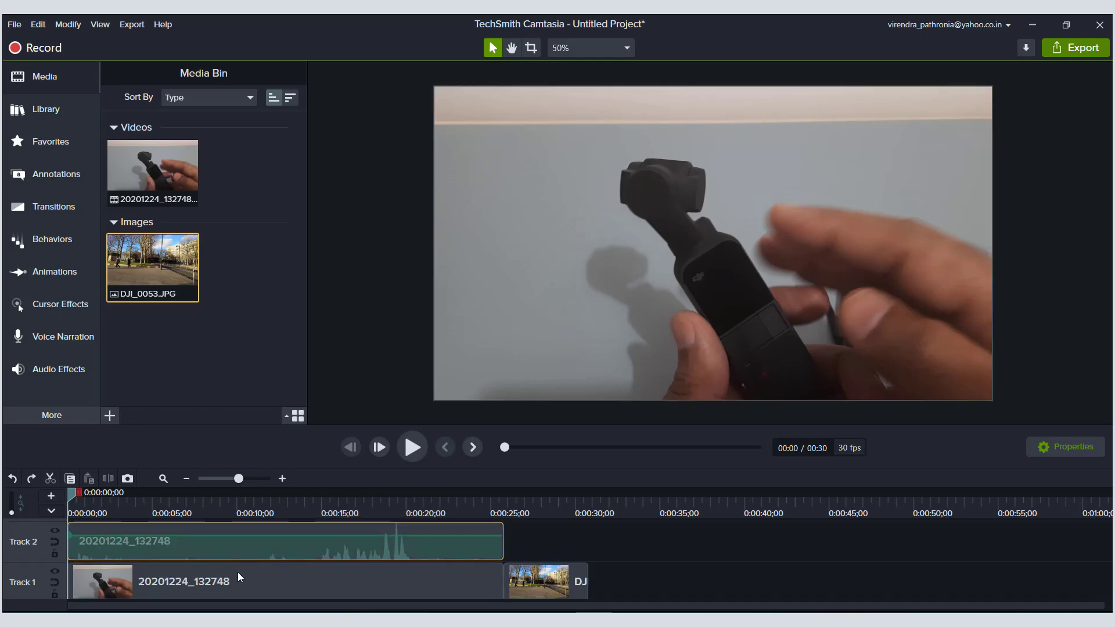
key(ctrl+z)
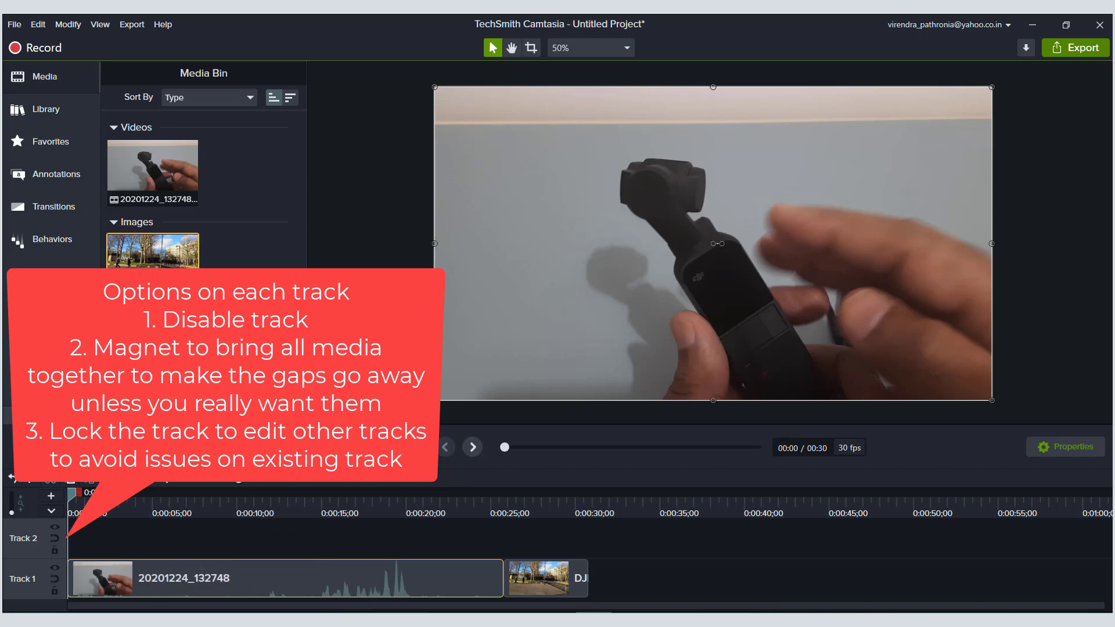
Split the video at 0:00:05;04 and delete the opening piece, leaving a 20;19 segment.
key(space)
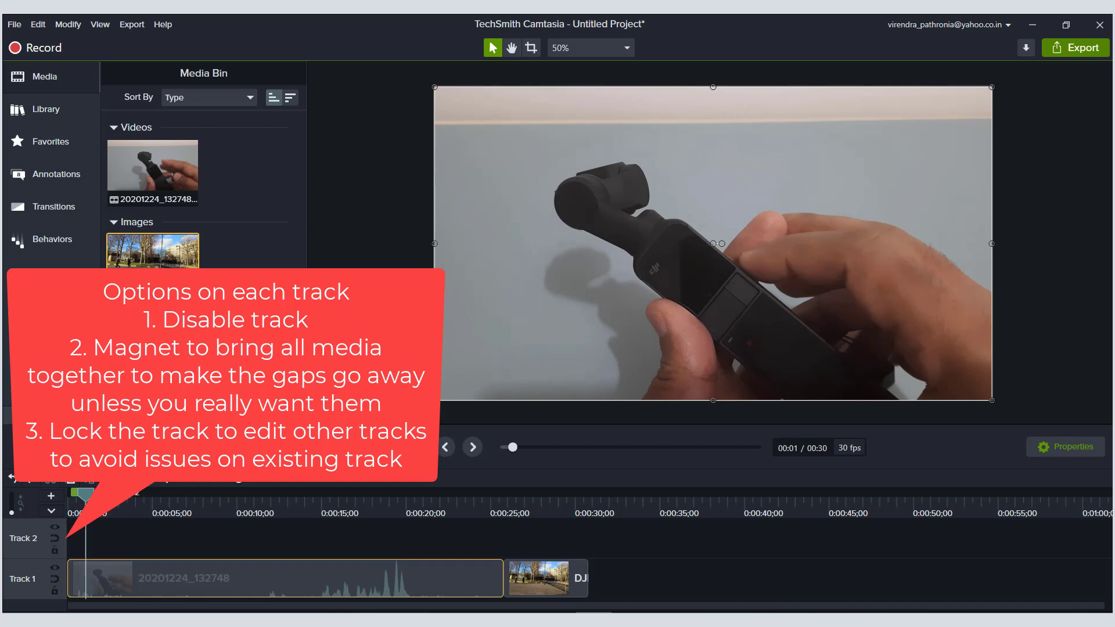
drag(85, 495, 161, 509)
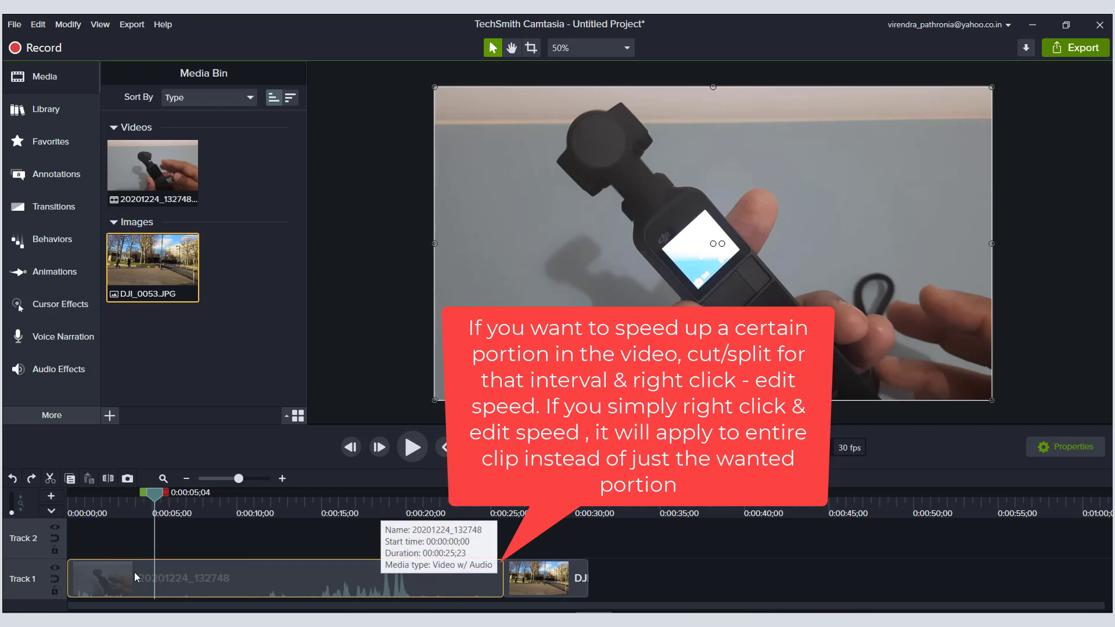
click(109, 479)
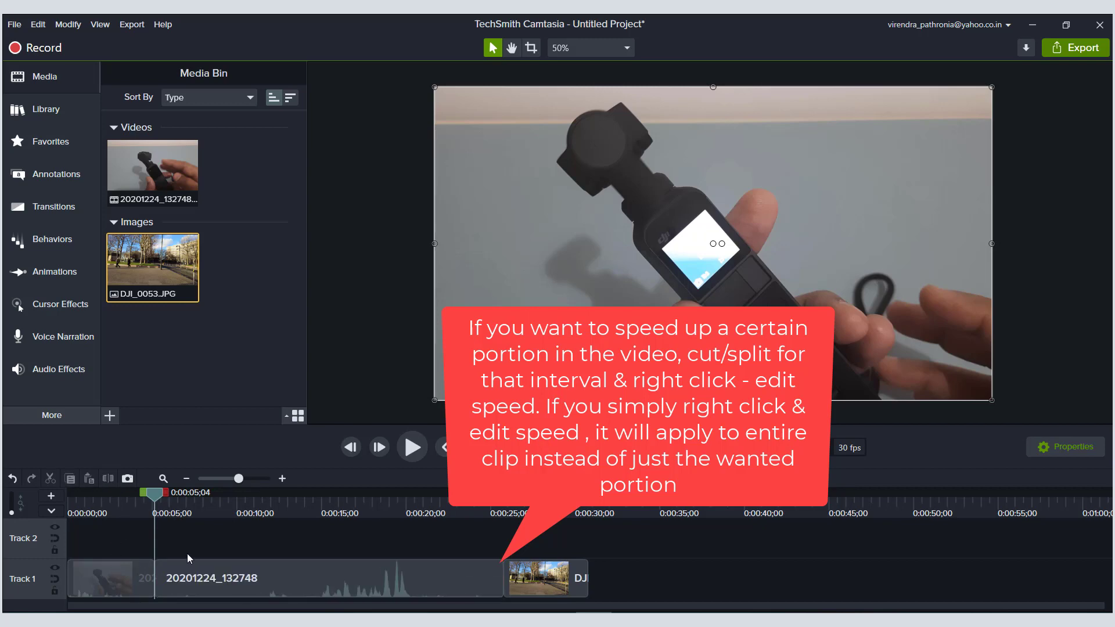
drag(154, 493, 205, 493)
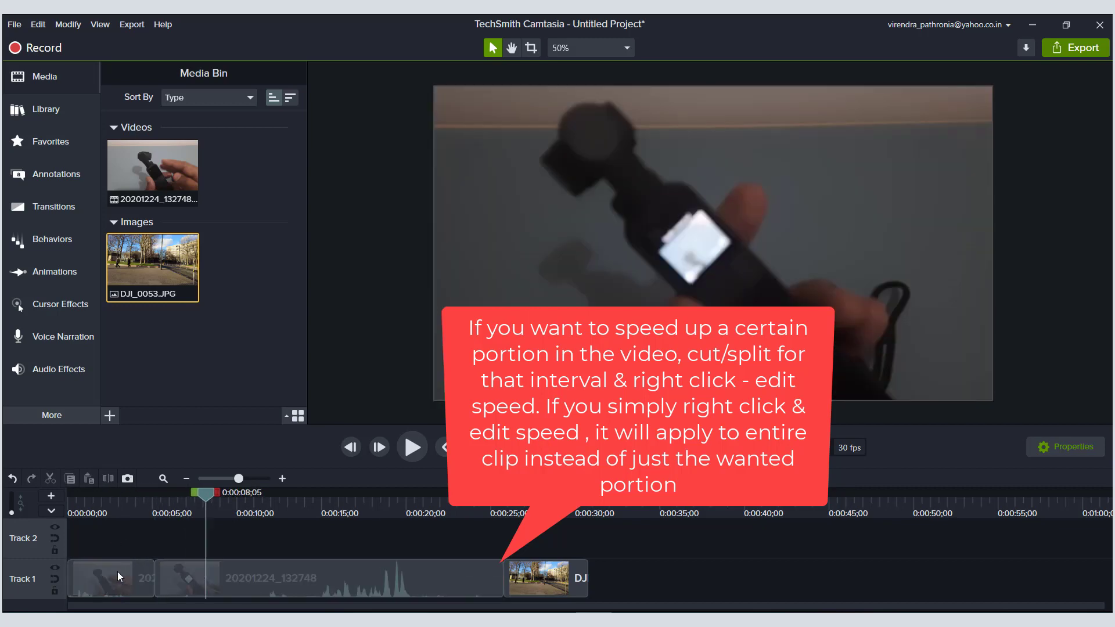
click(125, 574)
key(Delete)
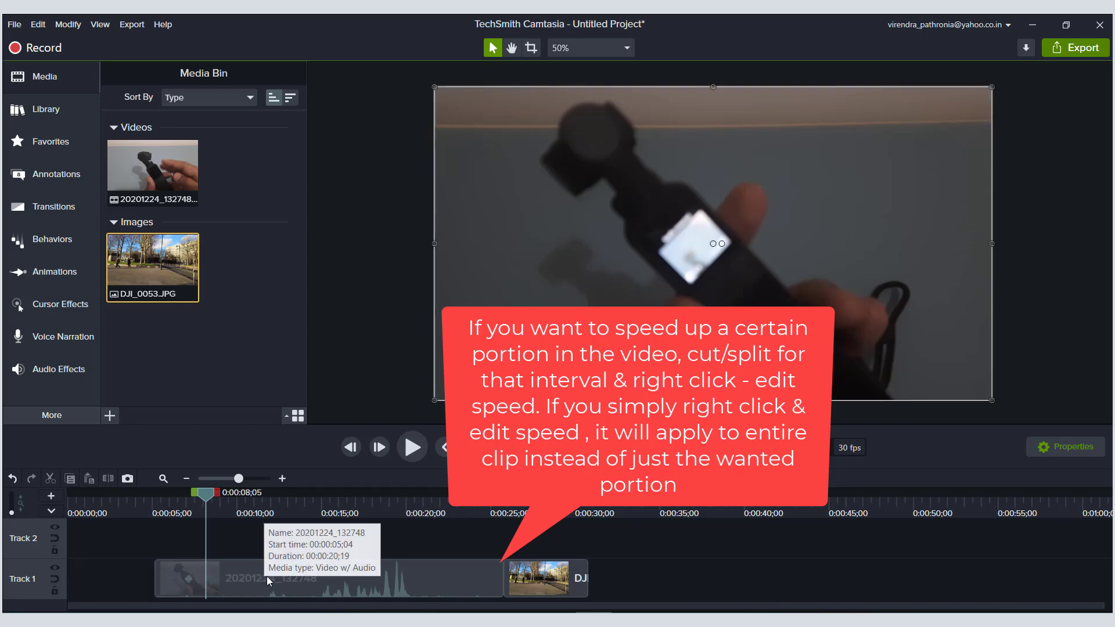
Slide the trimmed clip to 0:00 and DJI_0053 against it, preview the junction, and show Transitions.
drag(266, 576, 138, 589)
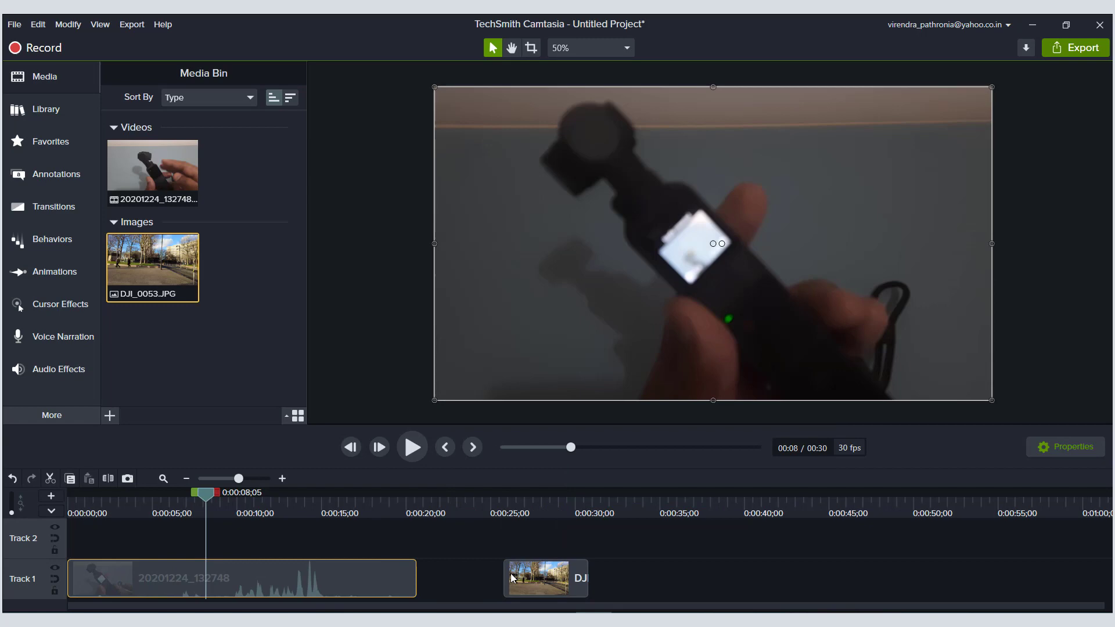
drag(510, 573, 424, 575)
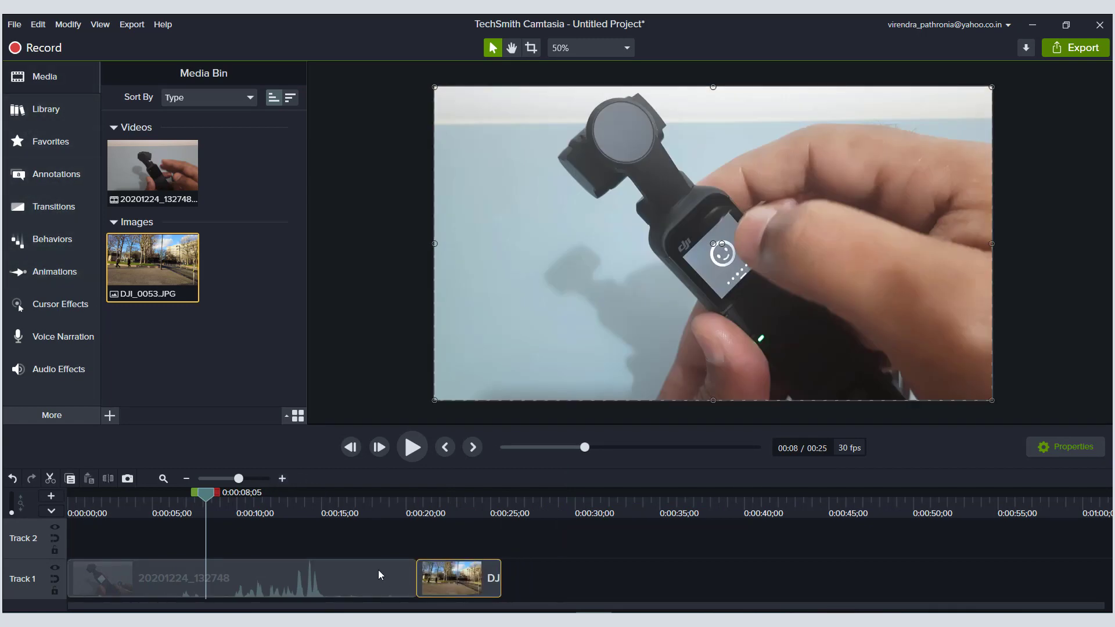
click(353, 521)
drag(353, 521, 406, 531)
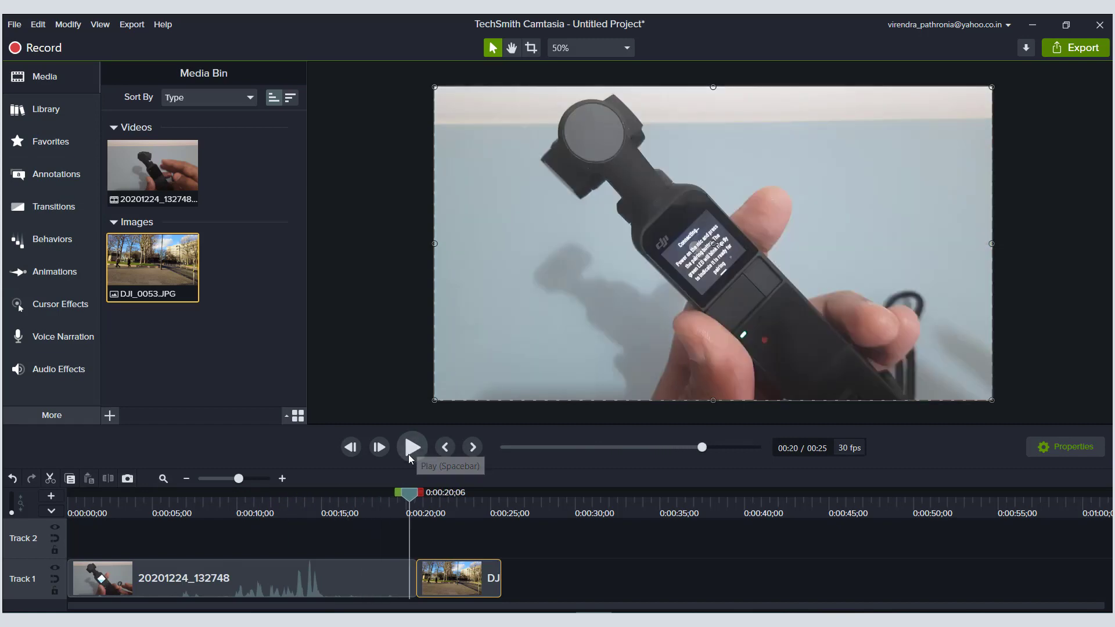
click(409, 454)
click(410, 454)
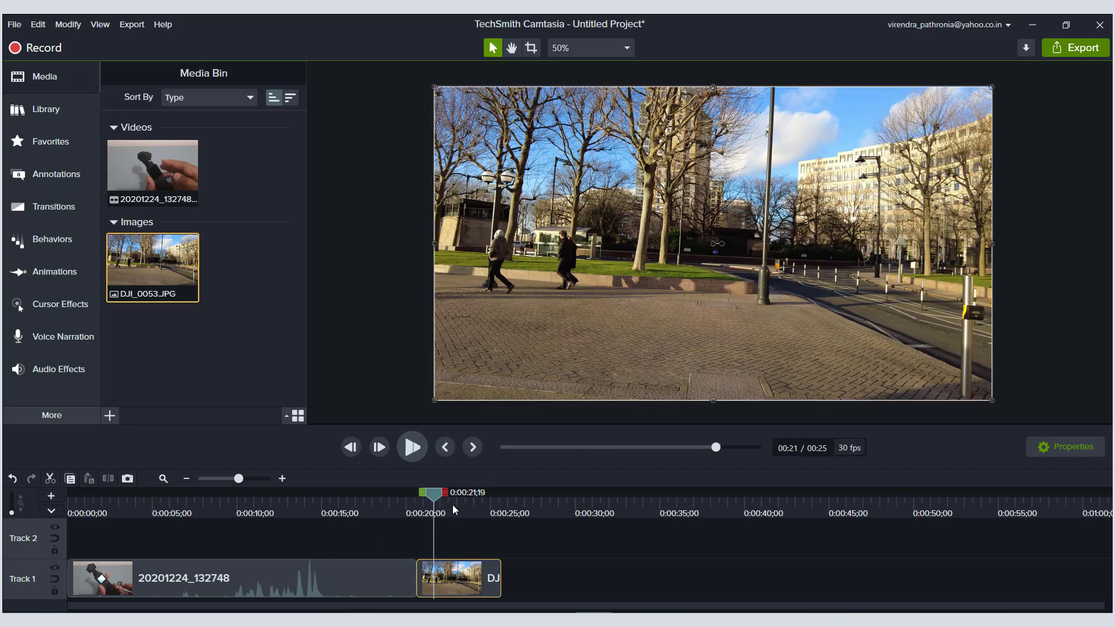
click(402, 494)
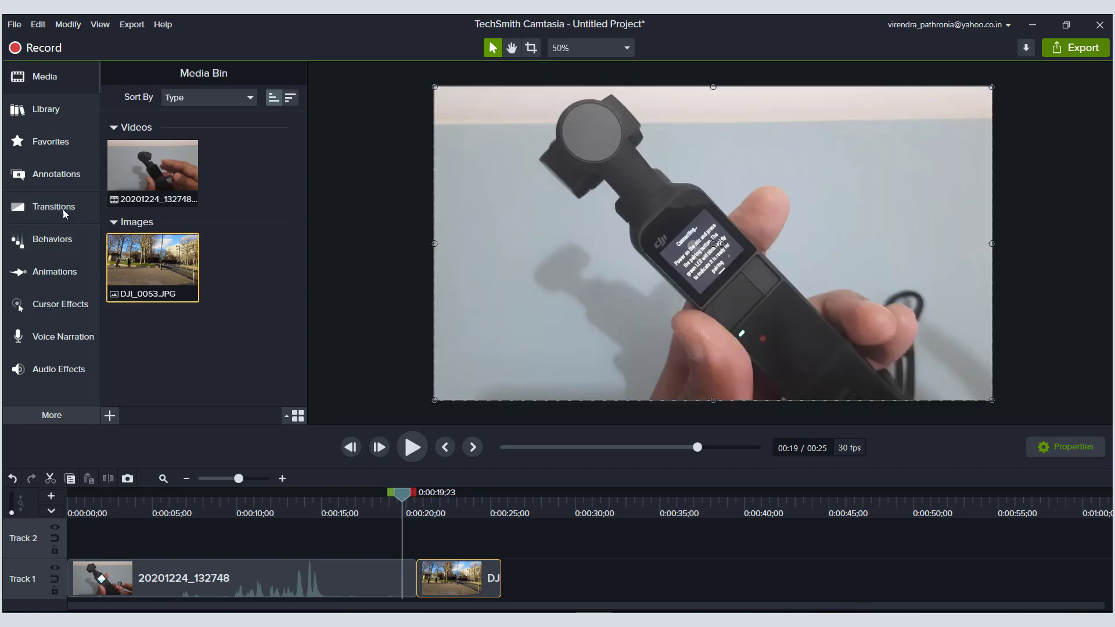
click(63, 209)
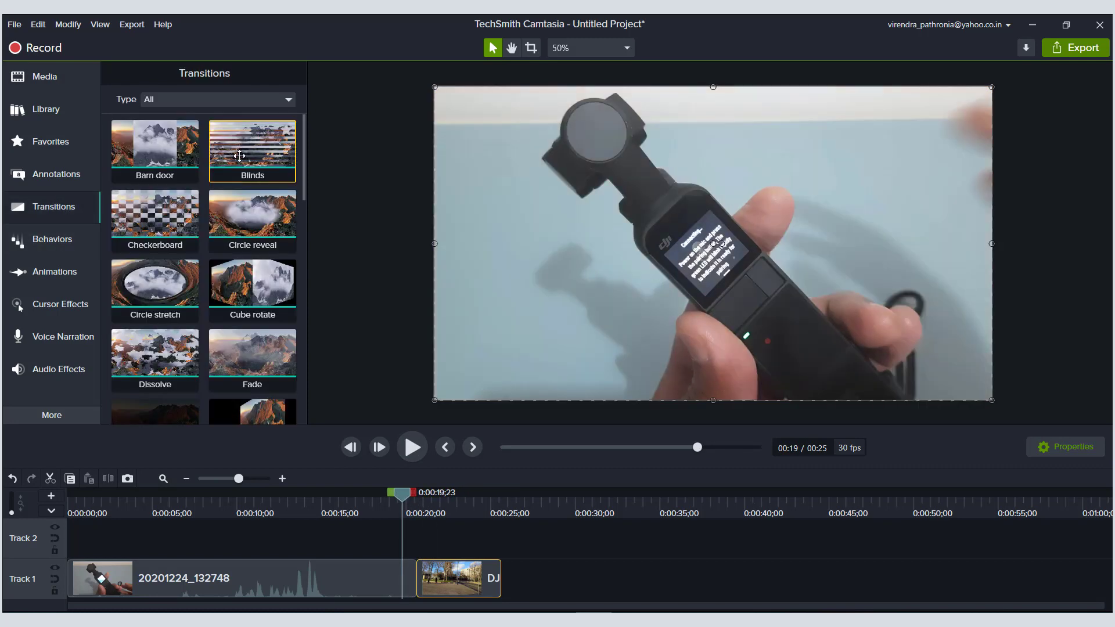
Drop the Blinds transition onto the Track 1 clip junction and play it back.
drag(421, 551, 411, 573)
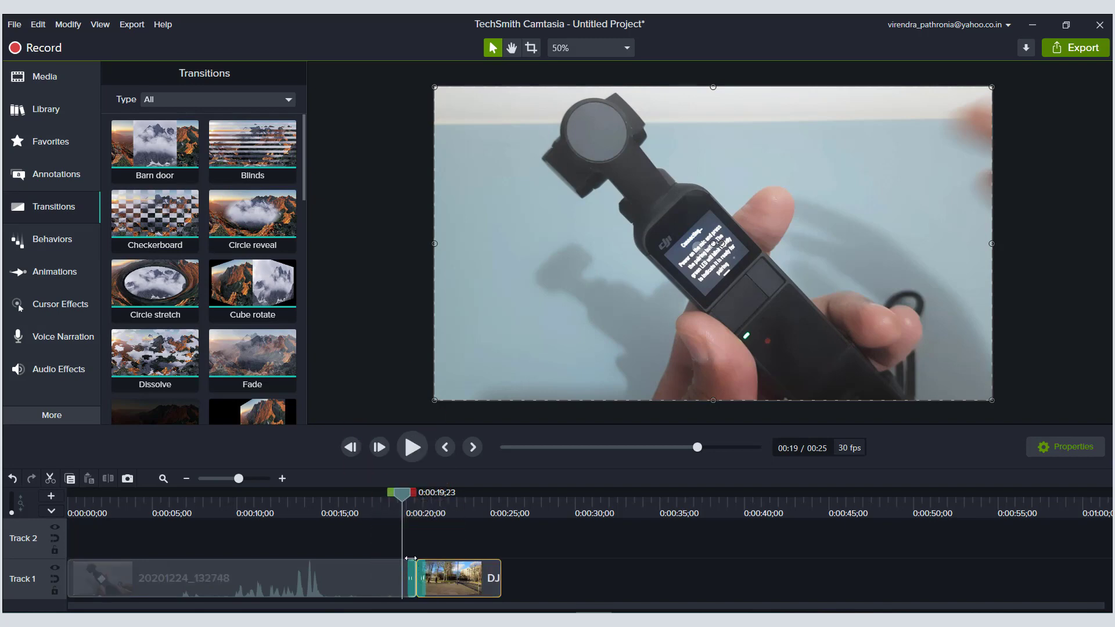
click(410, 447)
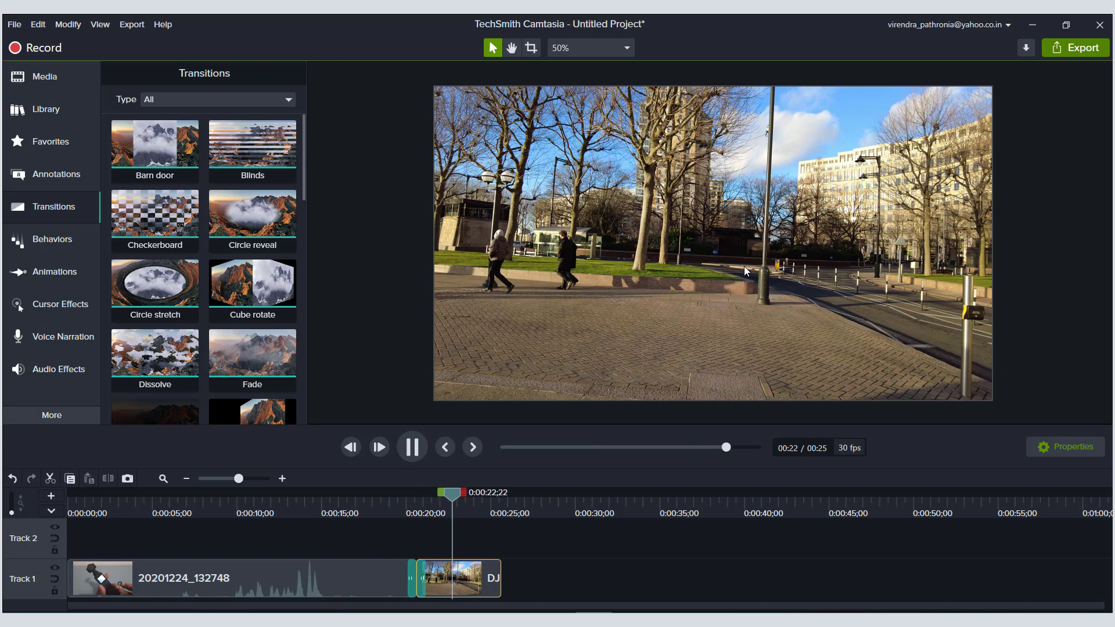
drag(466, 494, 344, 496)
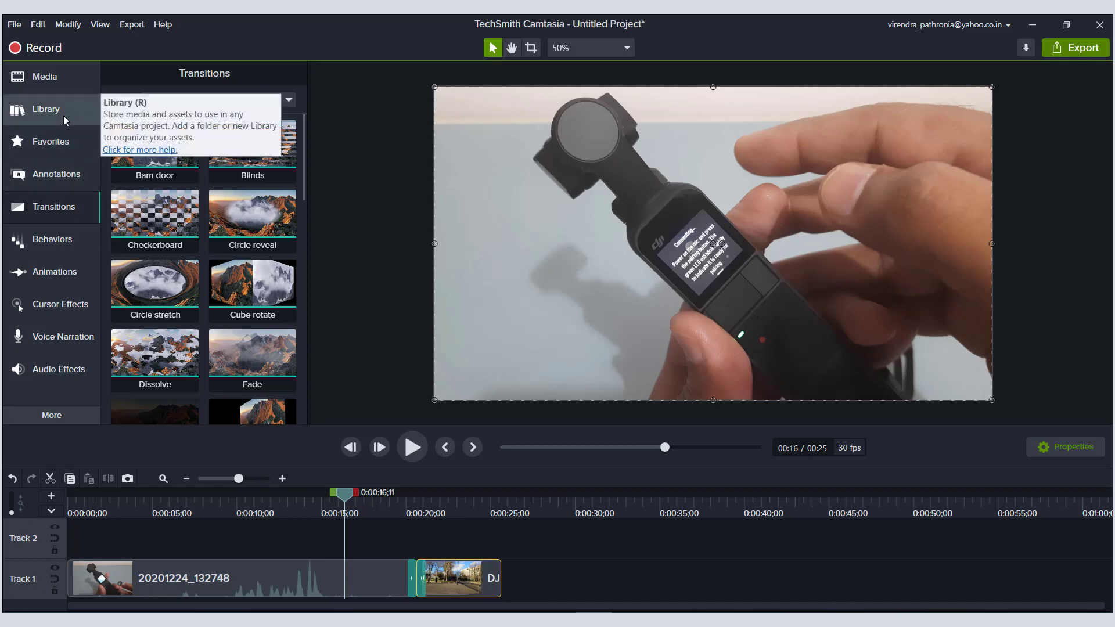
Separate the video clip's audio and delete the original sound.
click(63, 116)
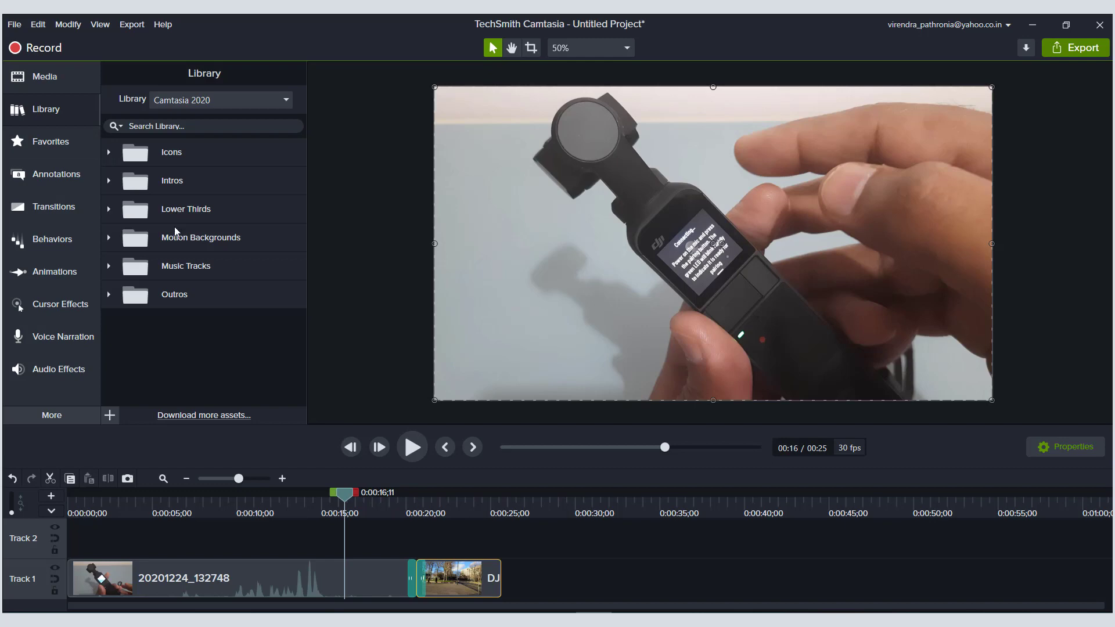
right_click(297, 575)
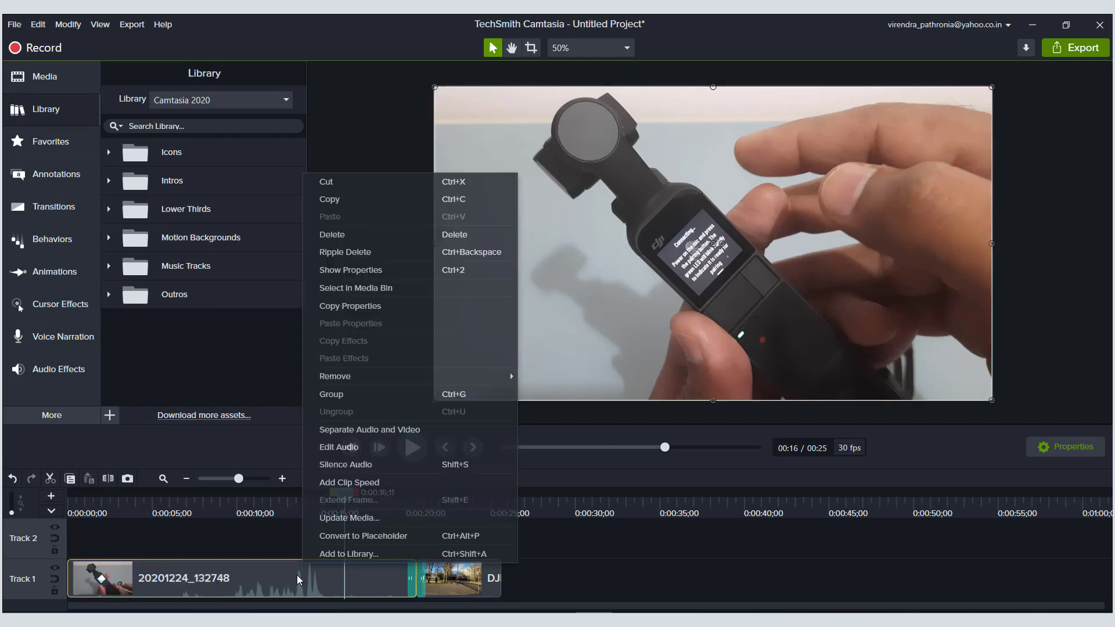
click(382, 430)
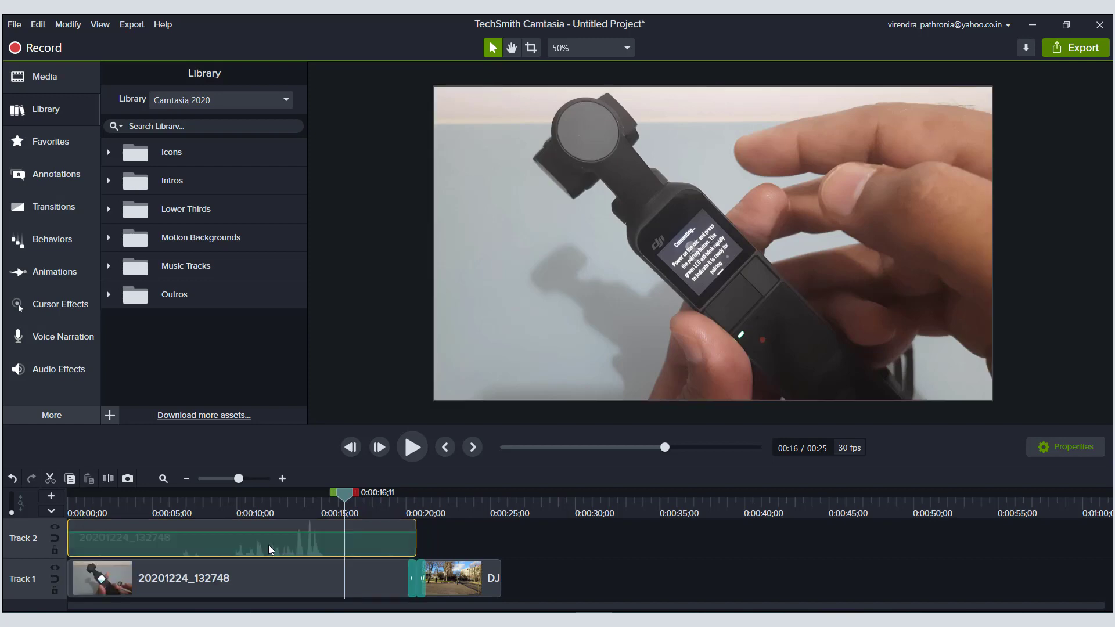
key(Delete)
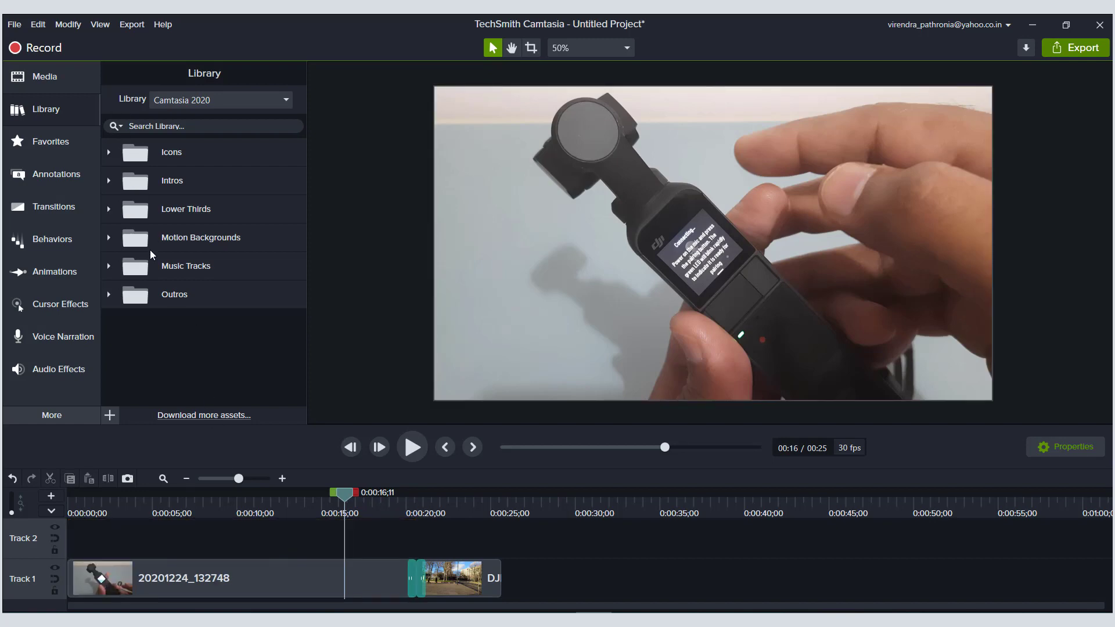
Put the firefly music track on Track 2 at 0:00 and cut it off at 0:20.
click(108, 267)
scroll(201, 376, down, 1)
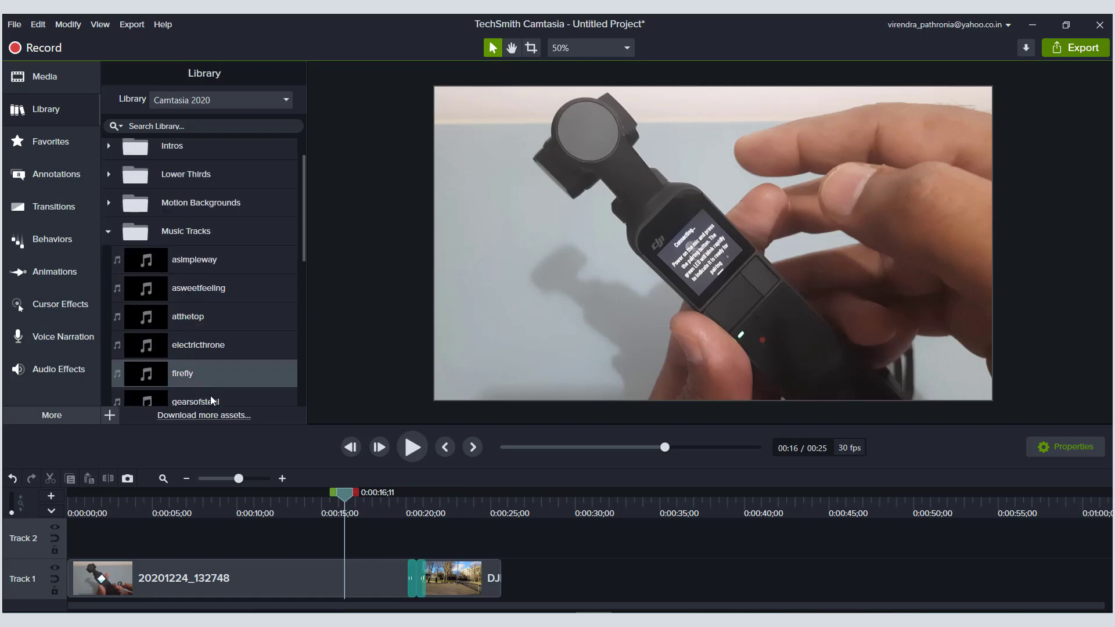
drag(211, 401, 211, 549)
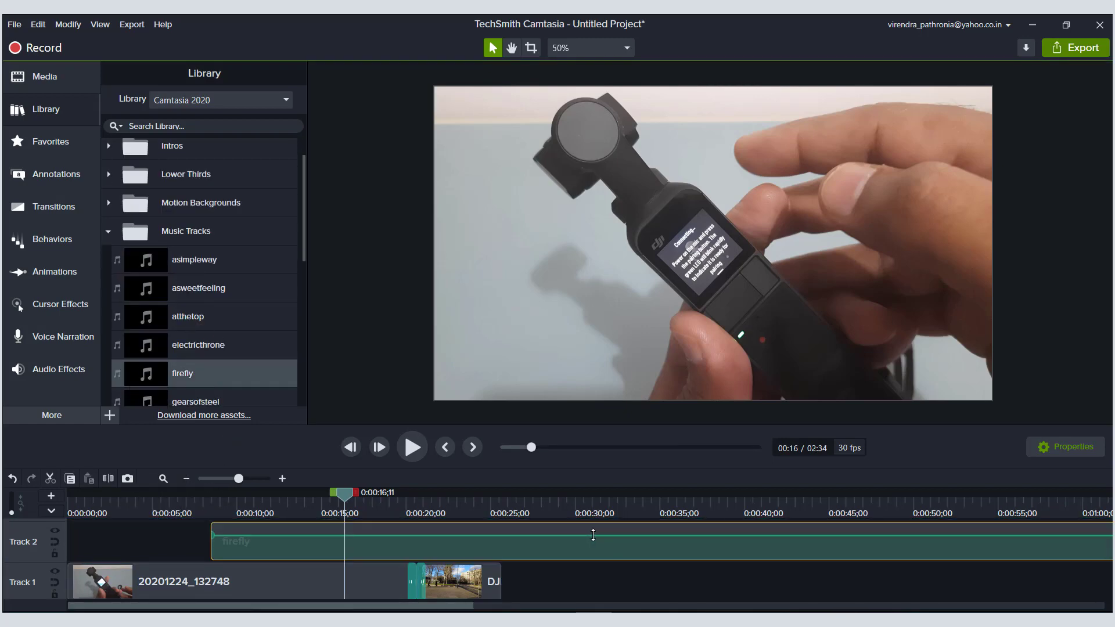
drag(642, 549, 438, 552)
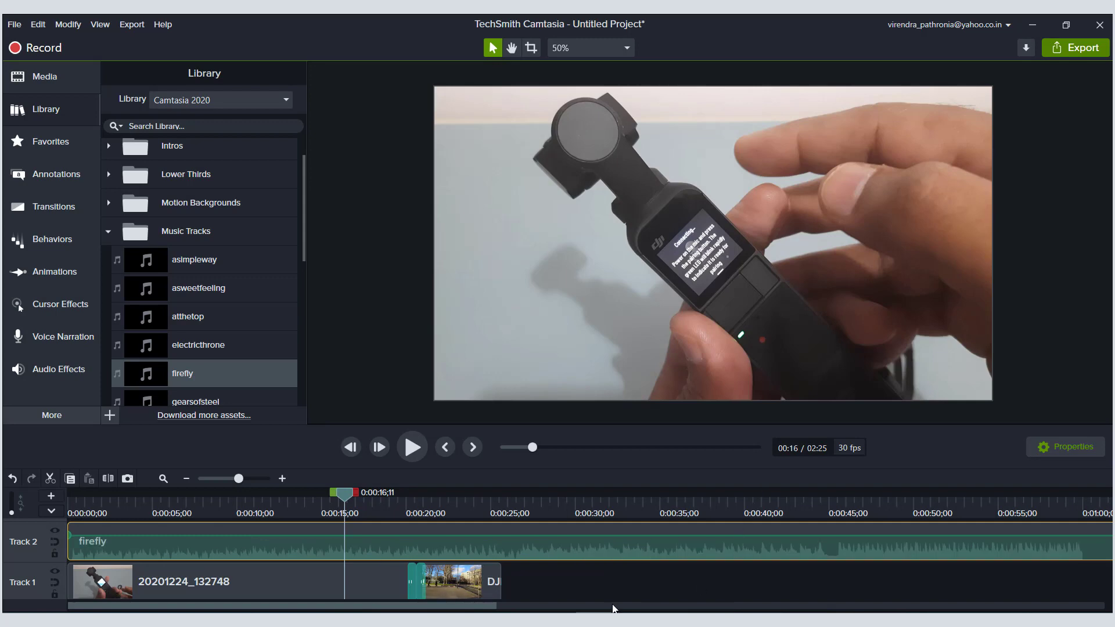
mouse_move(465, 606)
mouse_down()
mouse_move(687, 605)
mouse_move(466, 605)
mouse_up()
drag(343, 496, 406, 504)
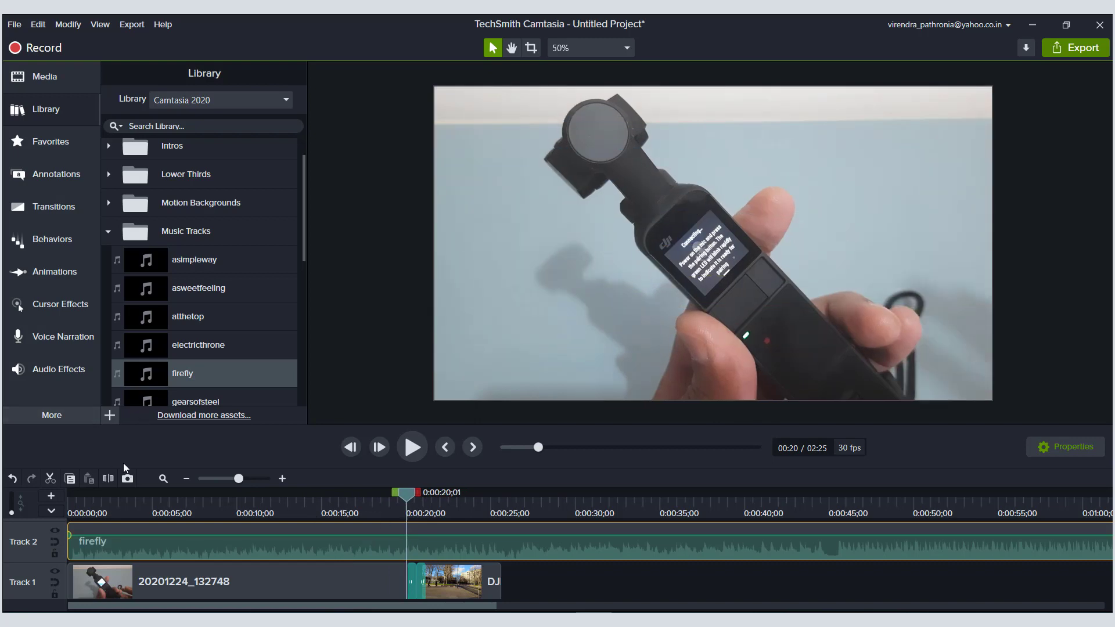
click(110, 479)
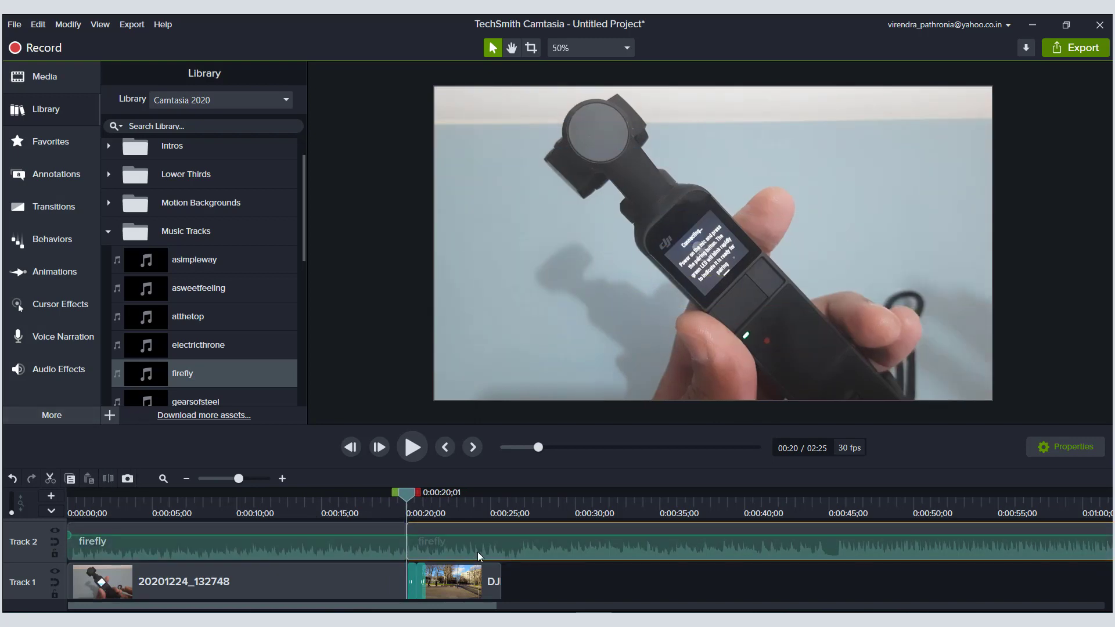
key(Delete)
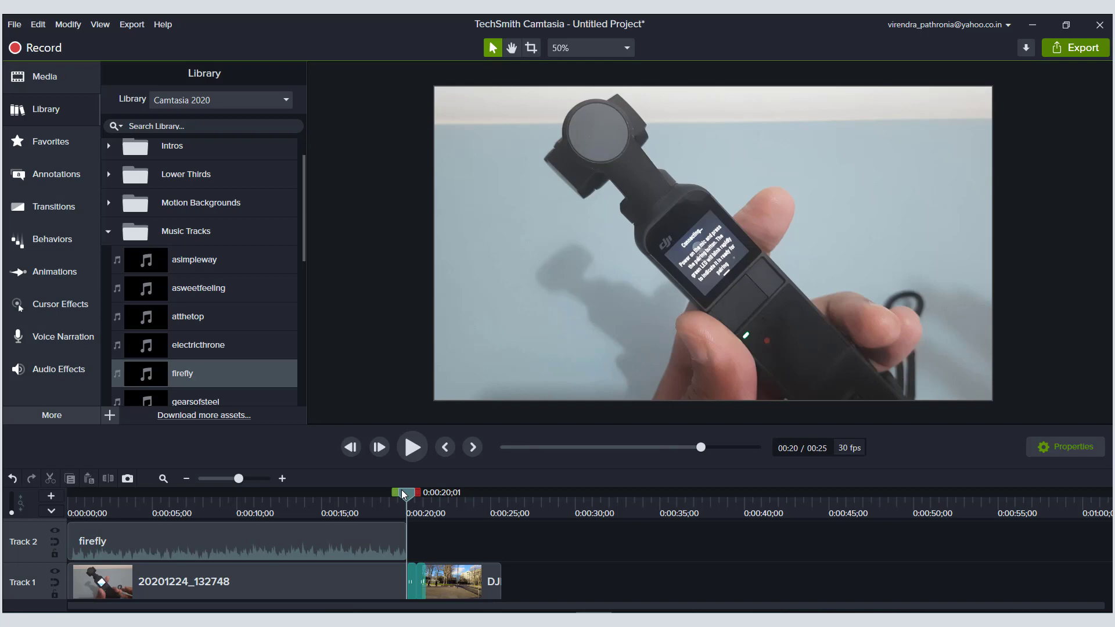
drag(395, 497, 85, 484)
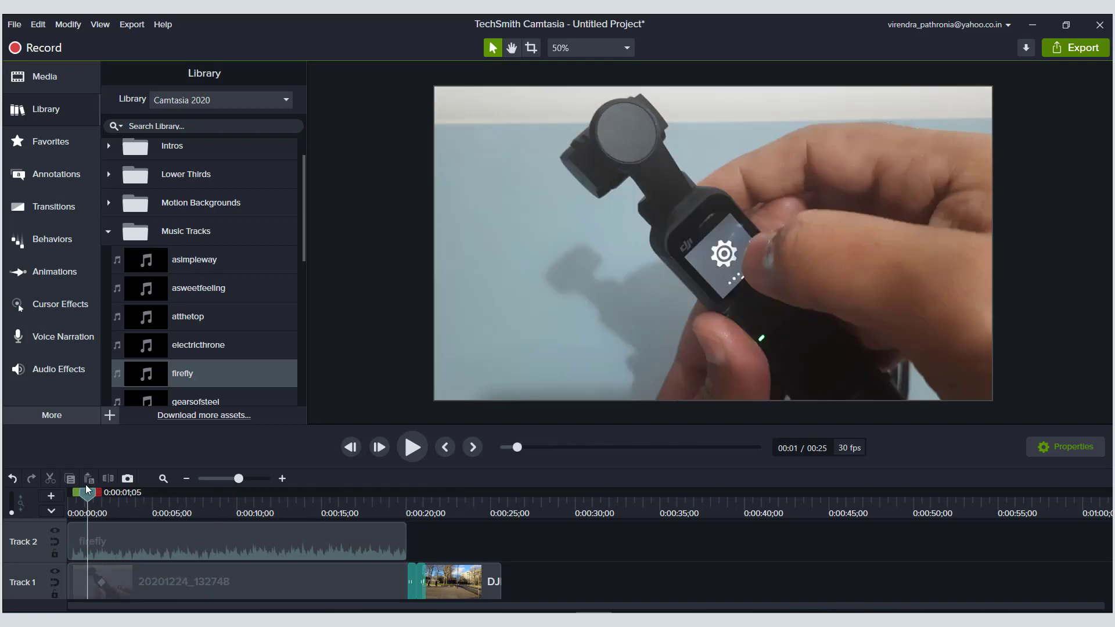
Show the Audio Effects library and select the firefly music clip on Track 2.
click(69, 370)
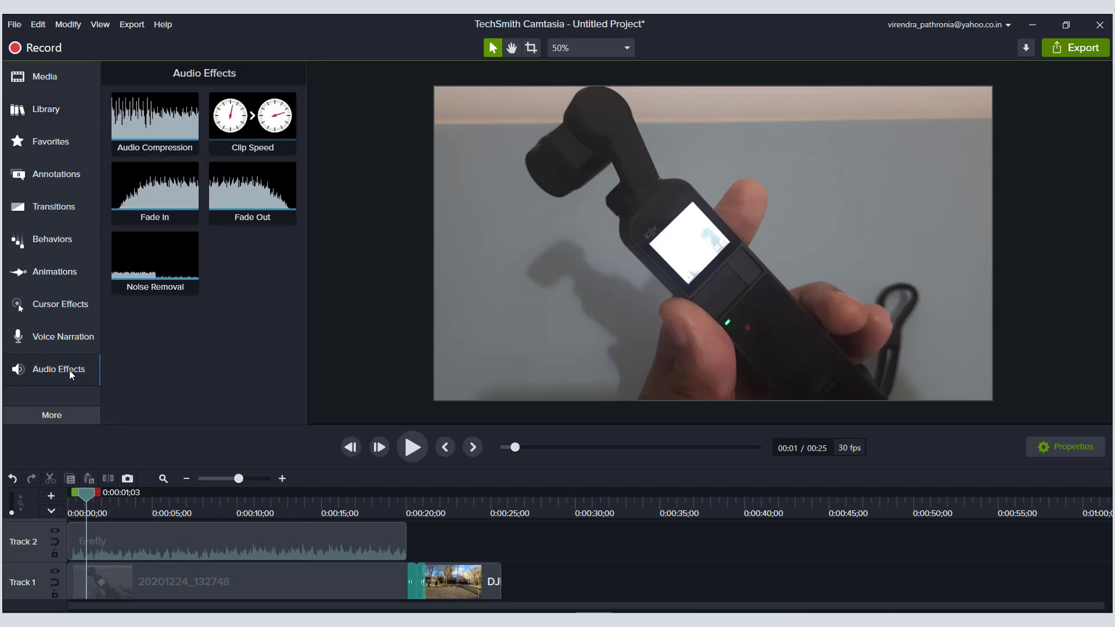
click(248, 540)
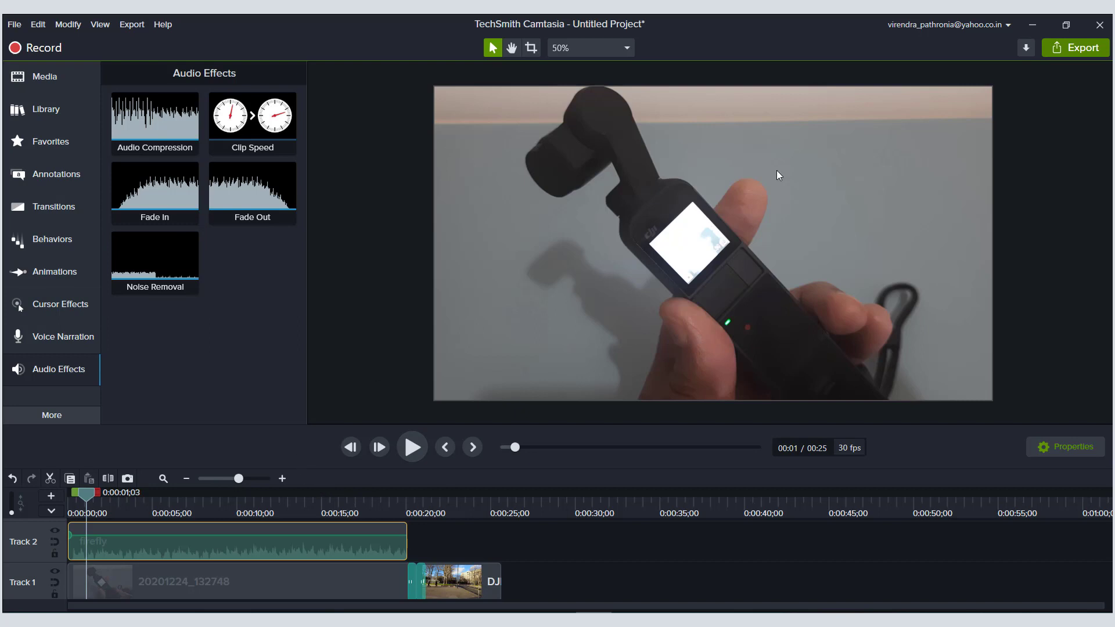
Start a Local File export using the 'MP4 only (up to 1080p)' preset.
click(1077, 48)
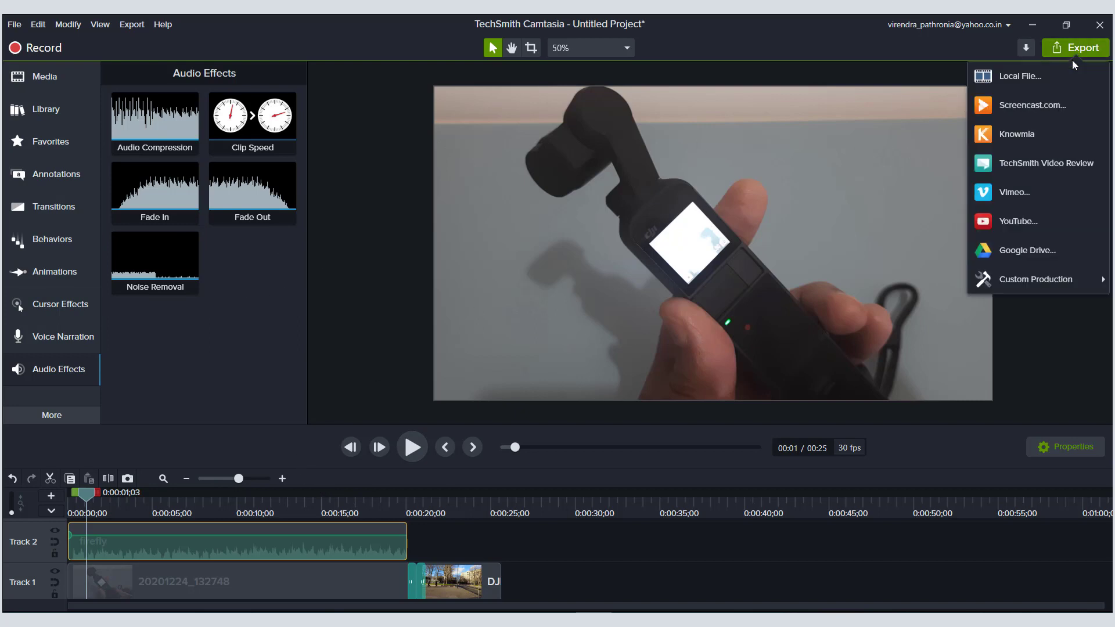
click(1046, 83)
click(679, 196)
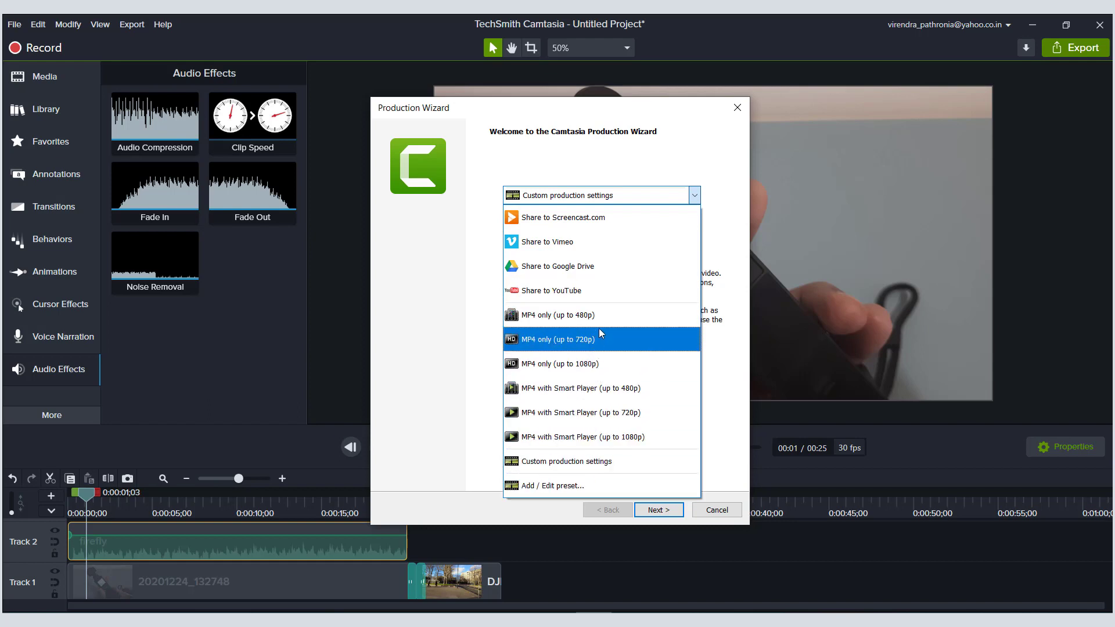
click(611, 364)
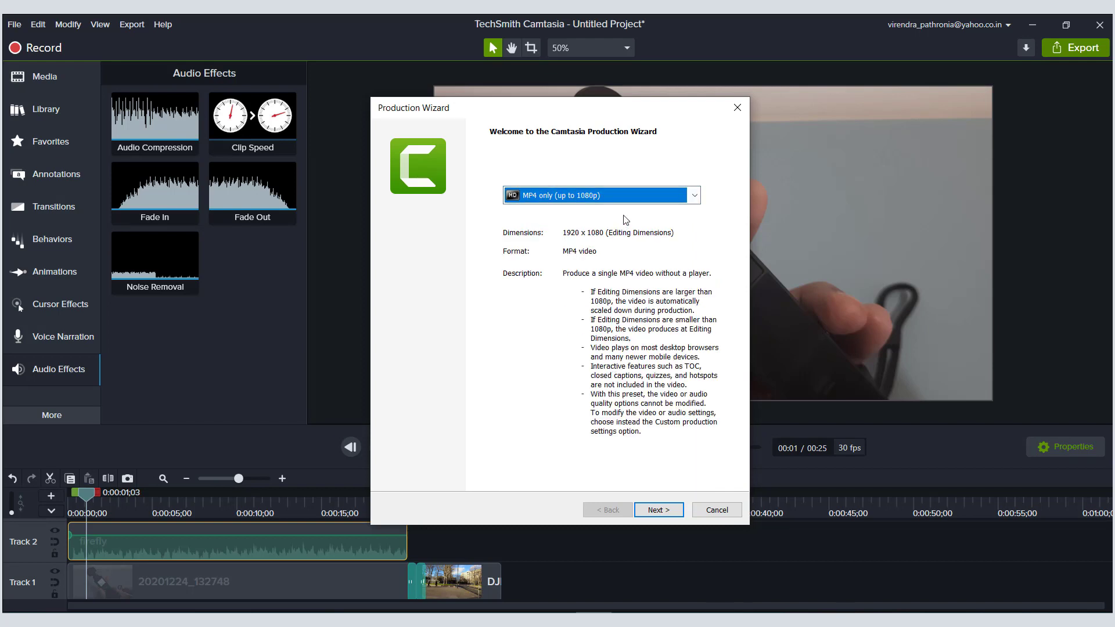
click(656, 513)
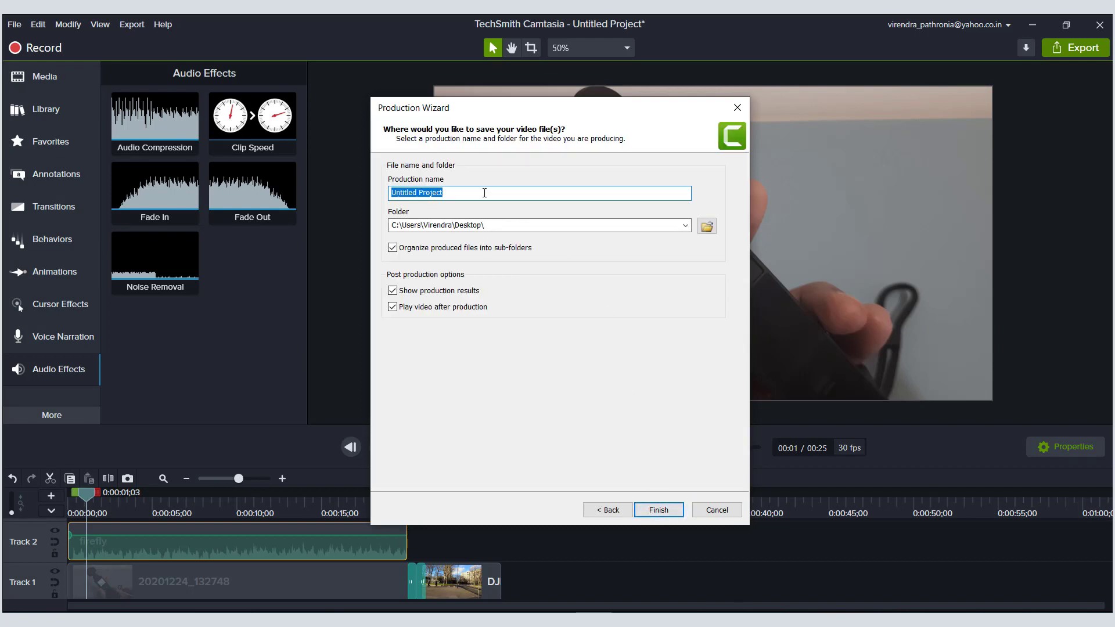
Name the production testvideoproject, save it to the Desktop, and start rendering.
text(testvideop)
click(710, 227)
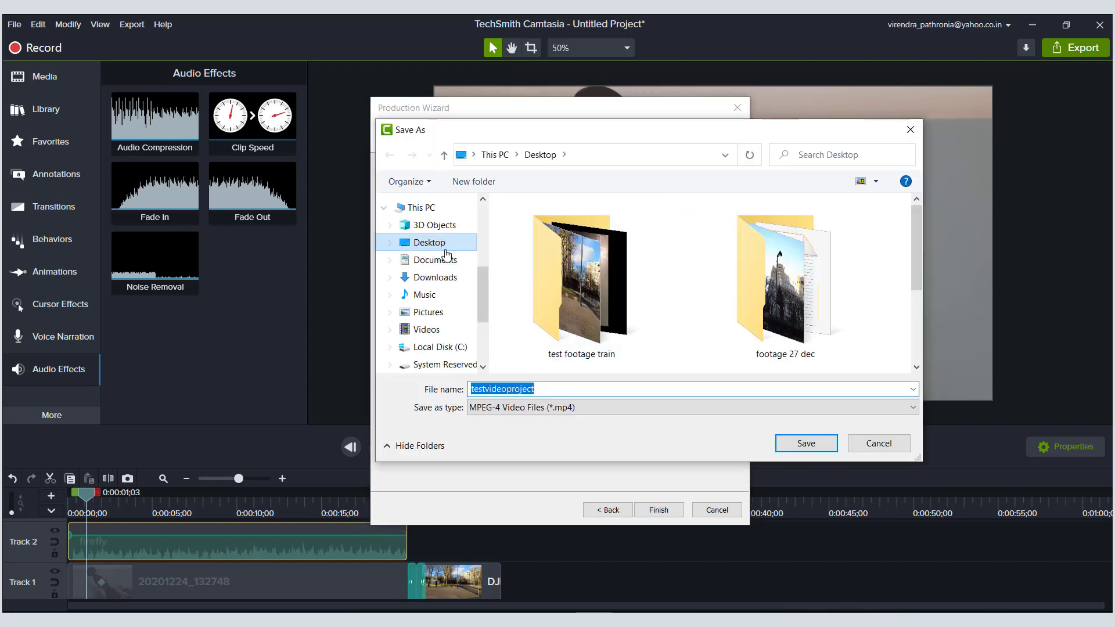
click(909, 129)
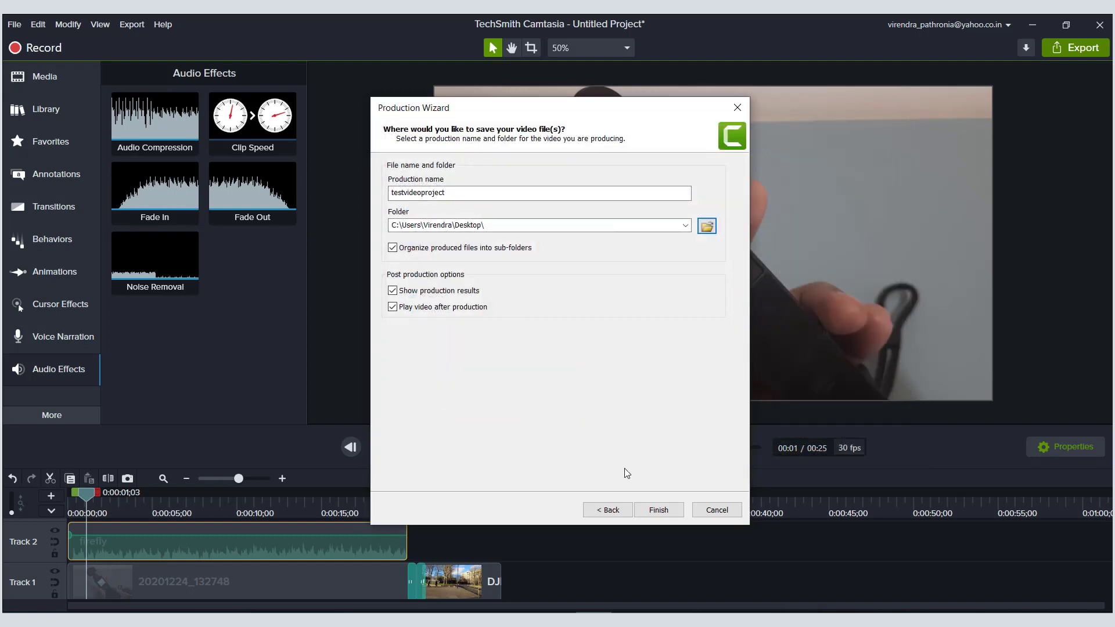
click(659, 509)
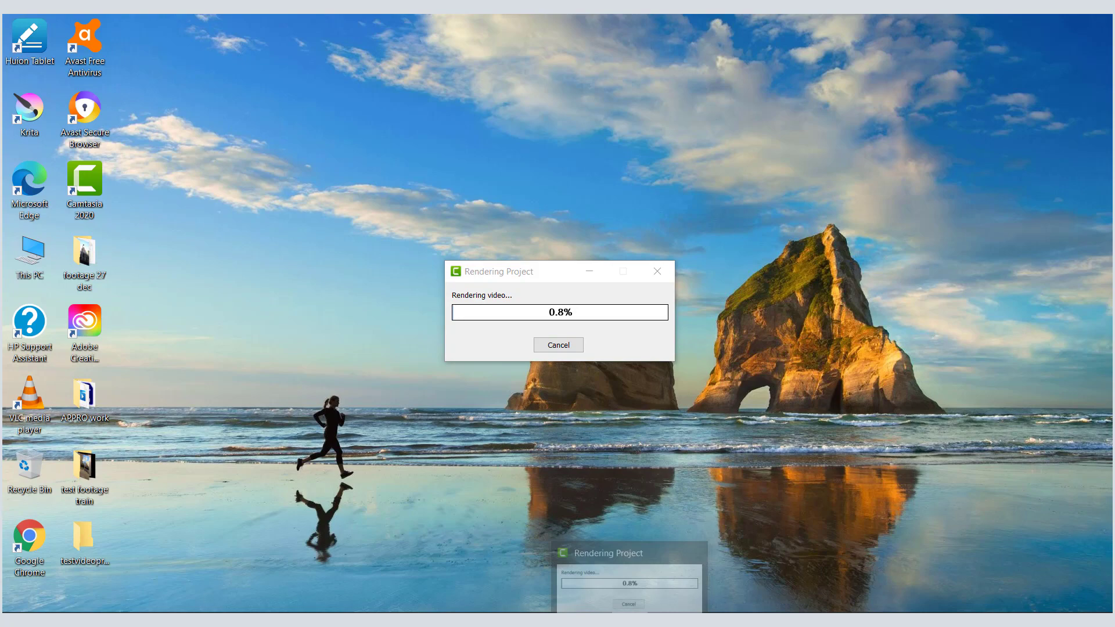
Drag the 20201224_132748 video from the Media Bin onto Track 1 of the fresh project.
mouse_move(605, 594)
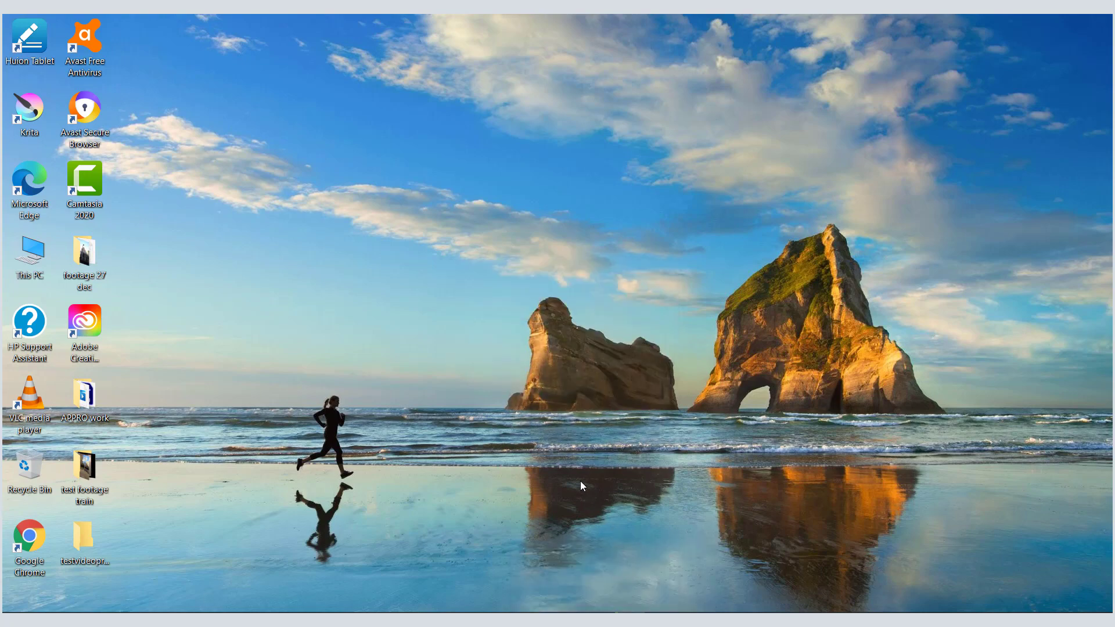
key(F9)
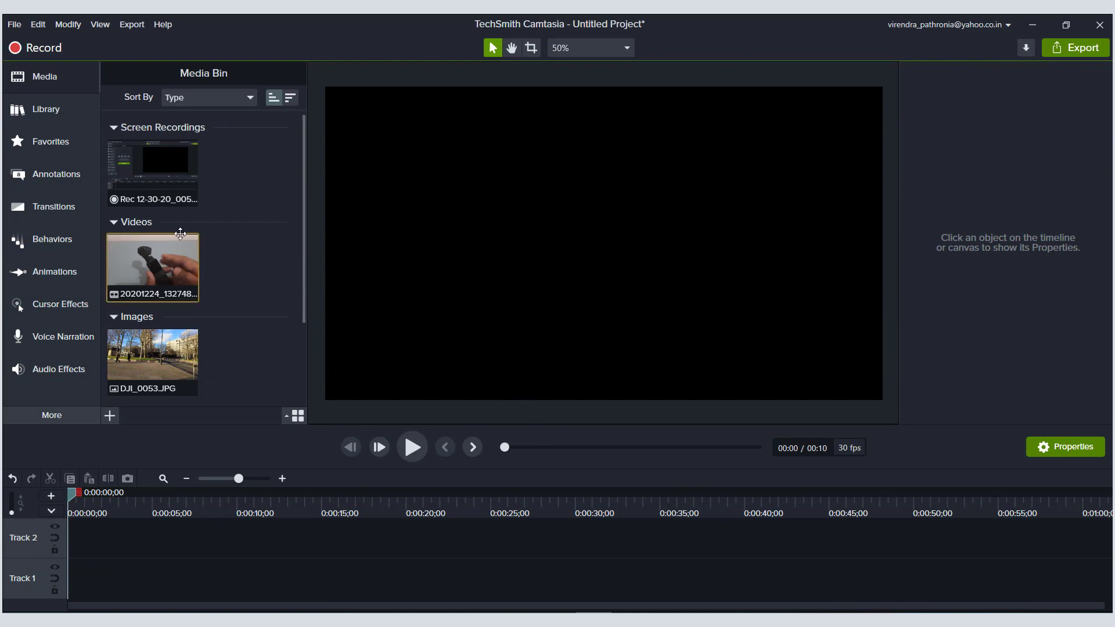
drag(144, 270, 126, 590)
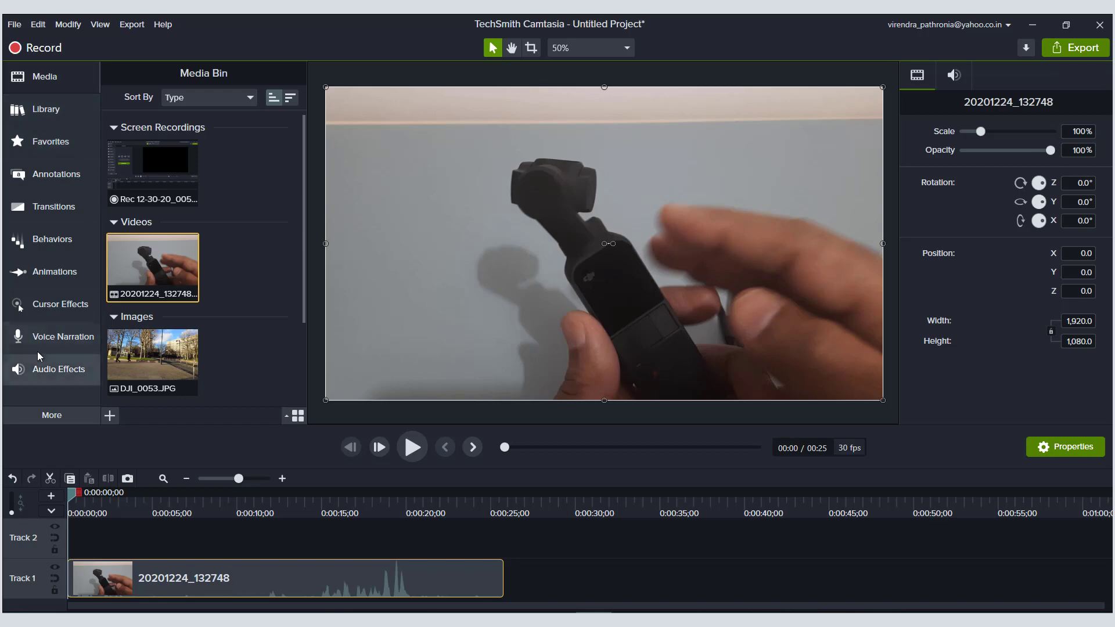
Add a basic callout over the video reading 'This is test anotation'.
click(59, 176)
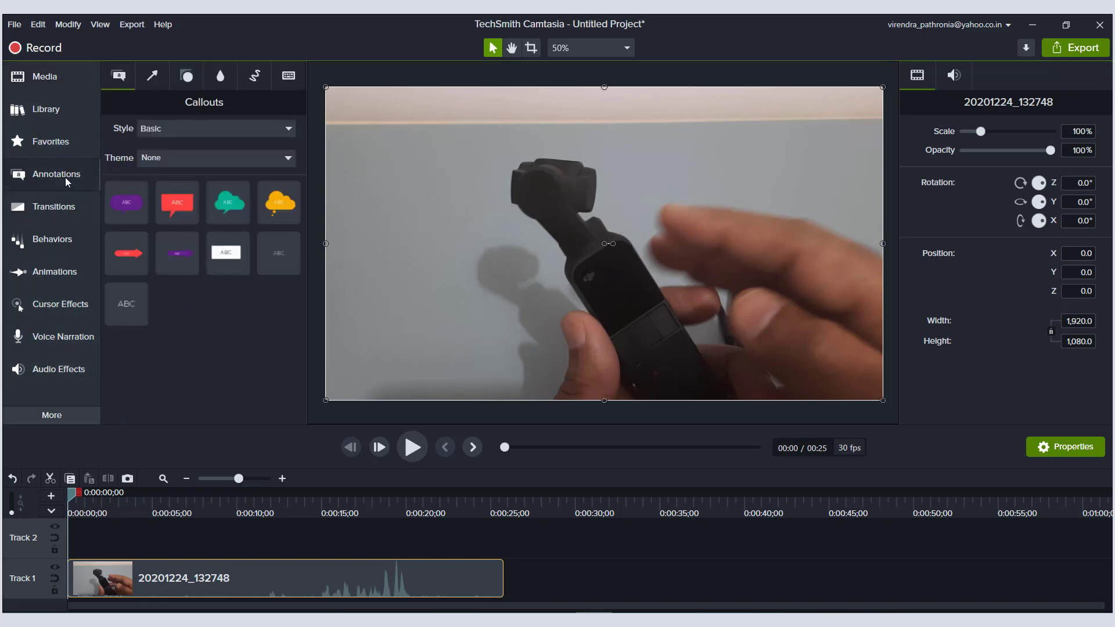
mouse_move(287, 256)
mouse_down()
mouse_move(435, 230)
mouse_move(441, 215)
mouse_up()
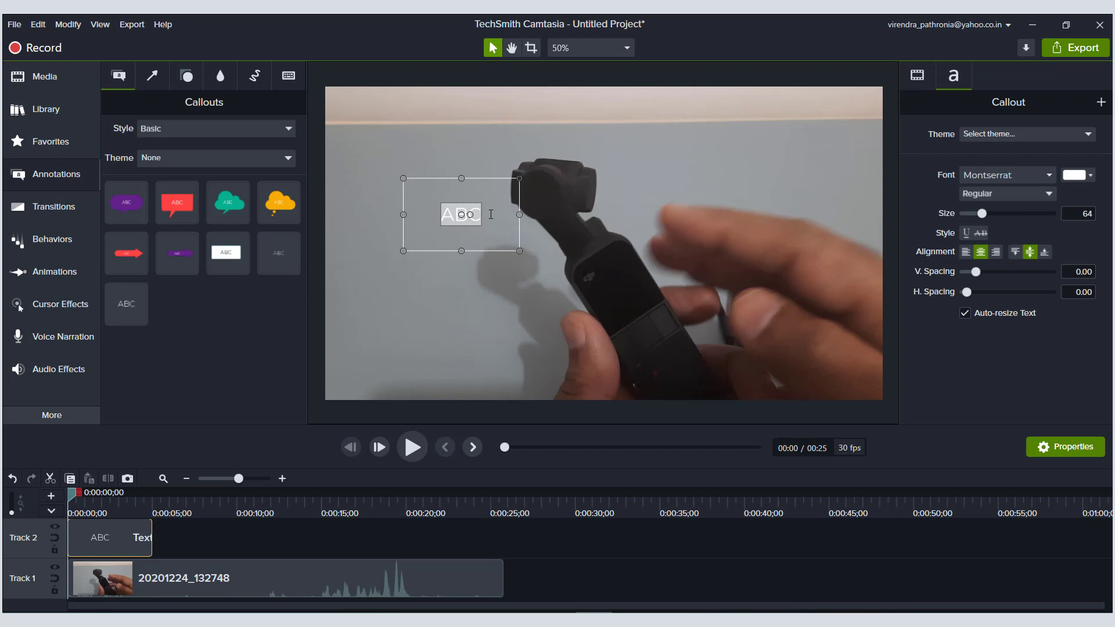
text(This)
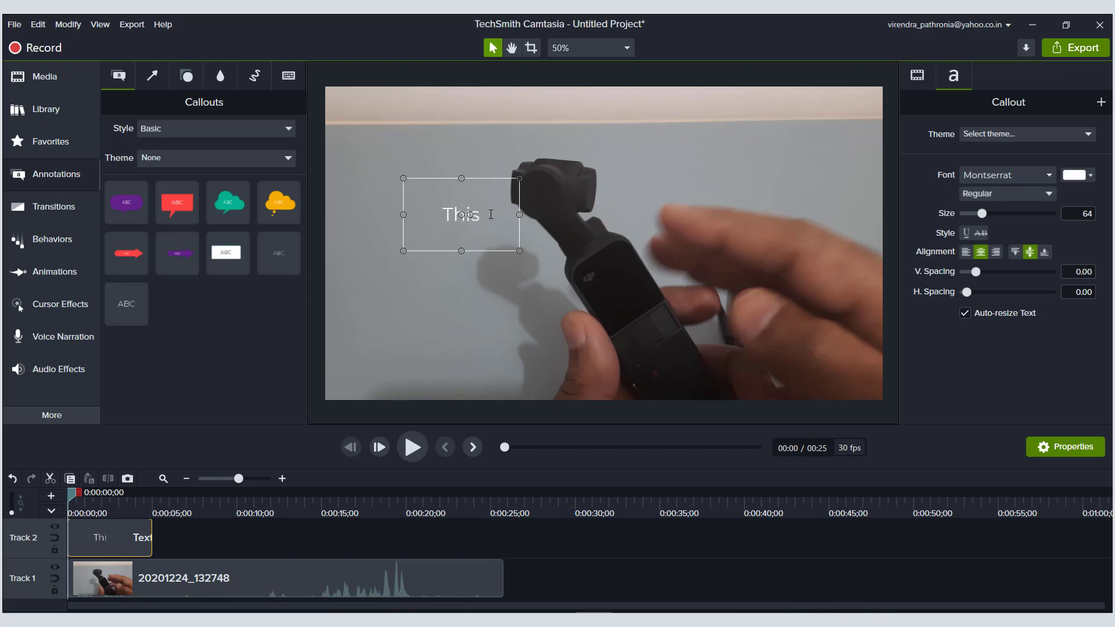
text( is test)
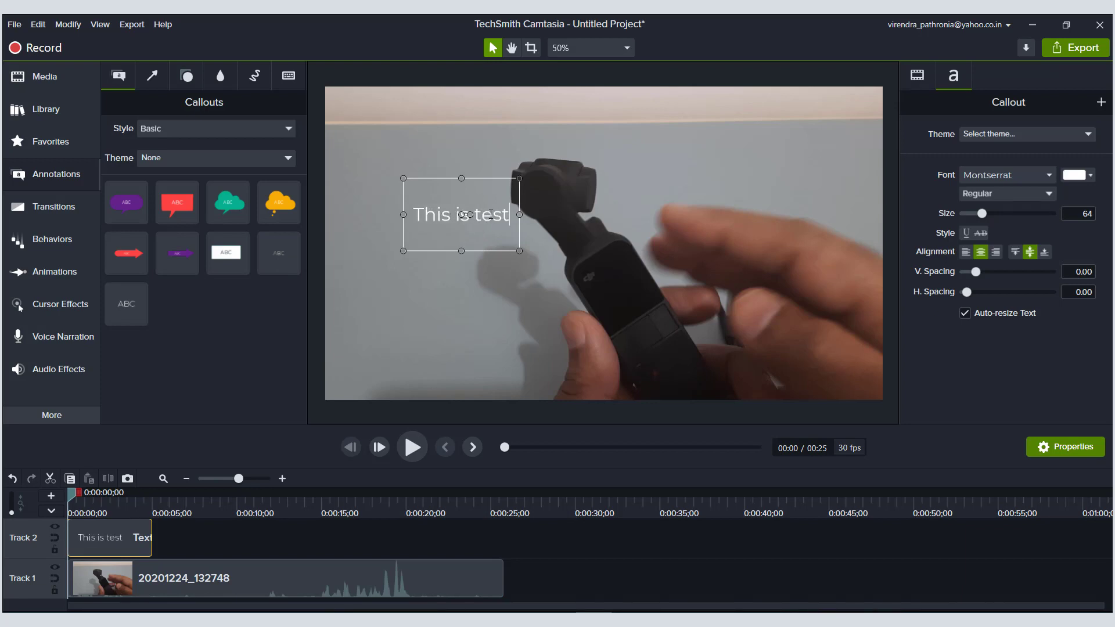
text( anotation)
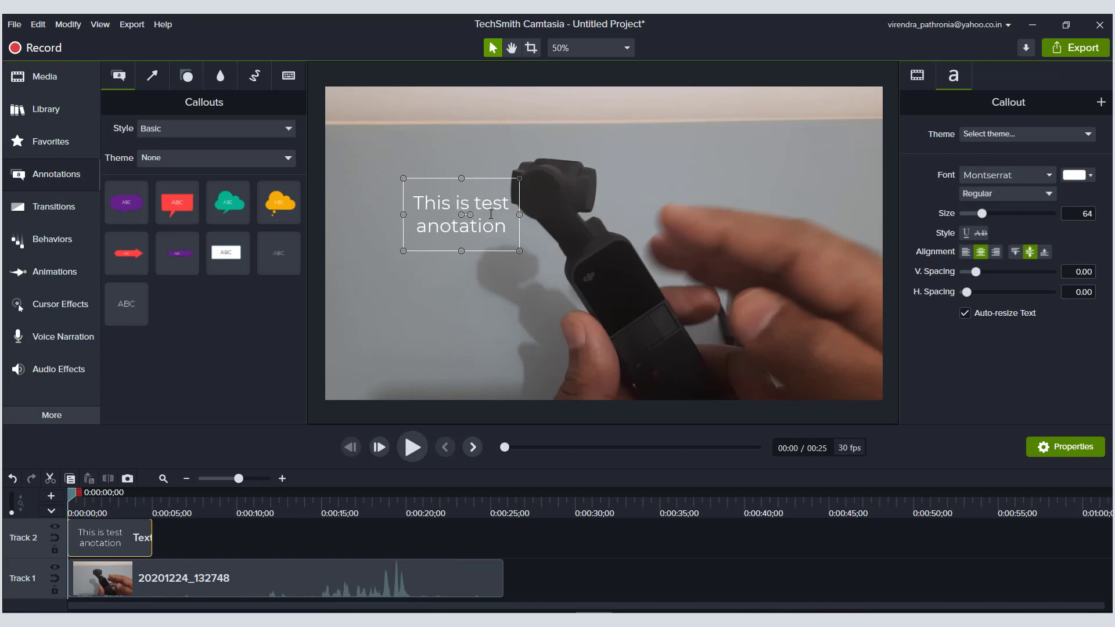
Make the callout text blue at size 75, then reselect the callout on the canvas.
key(ctrl+a)
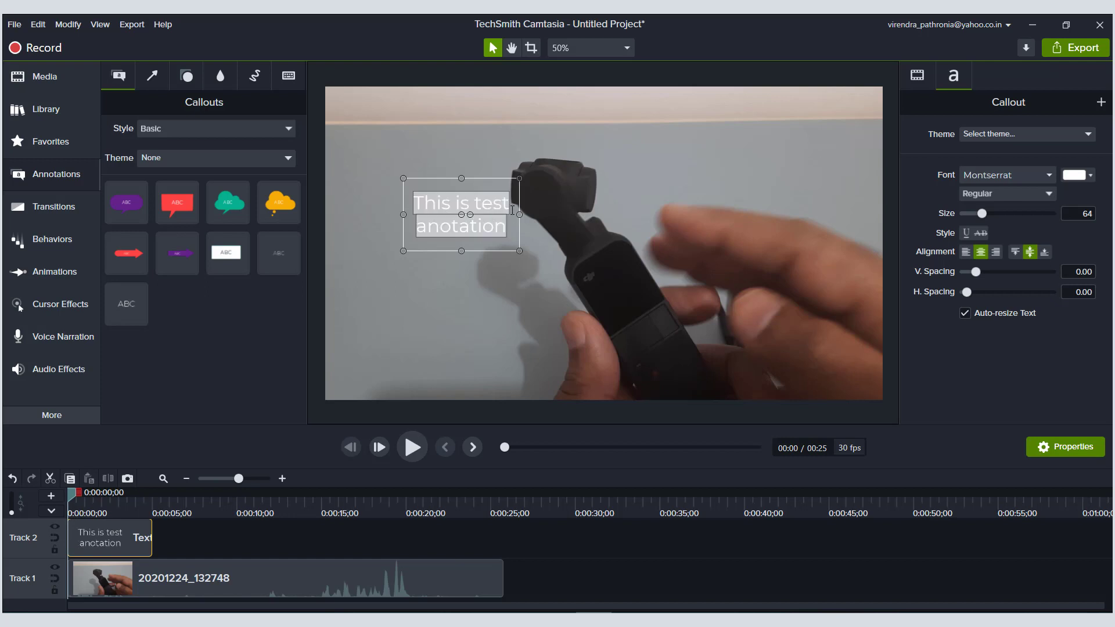
click(1091, 175)
click(1088, 268)
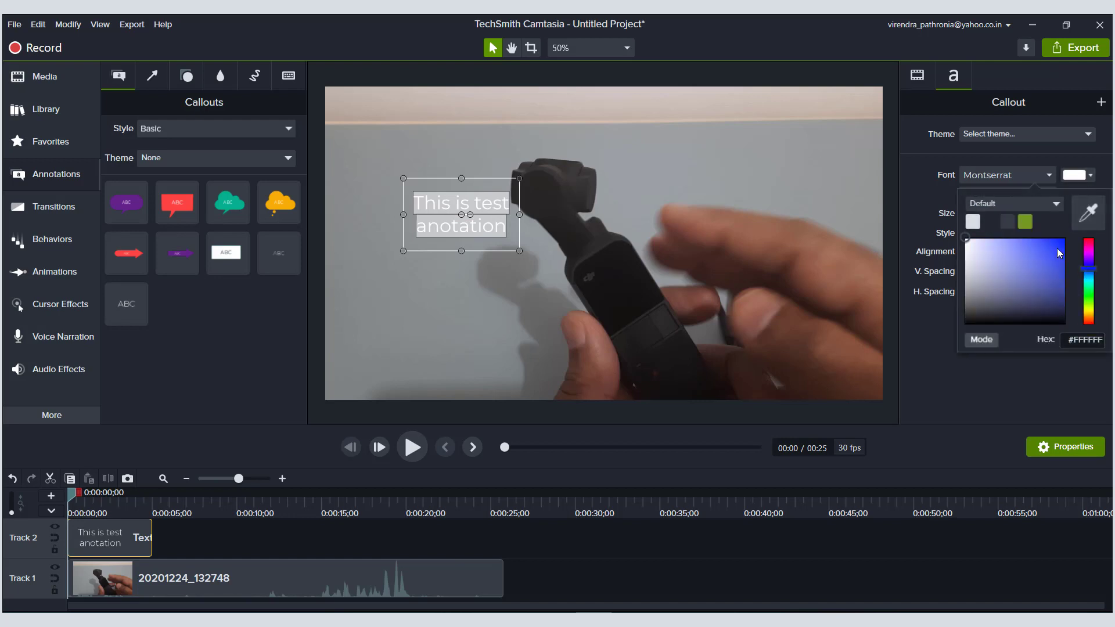
click(1057, 248)
click(925, 190)
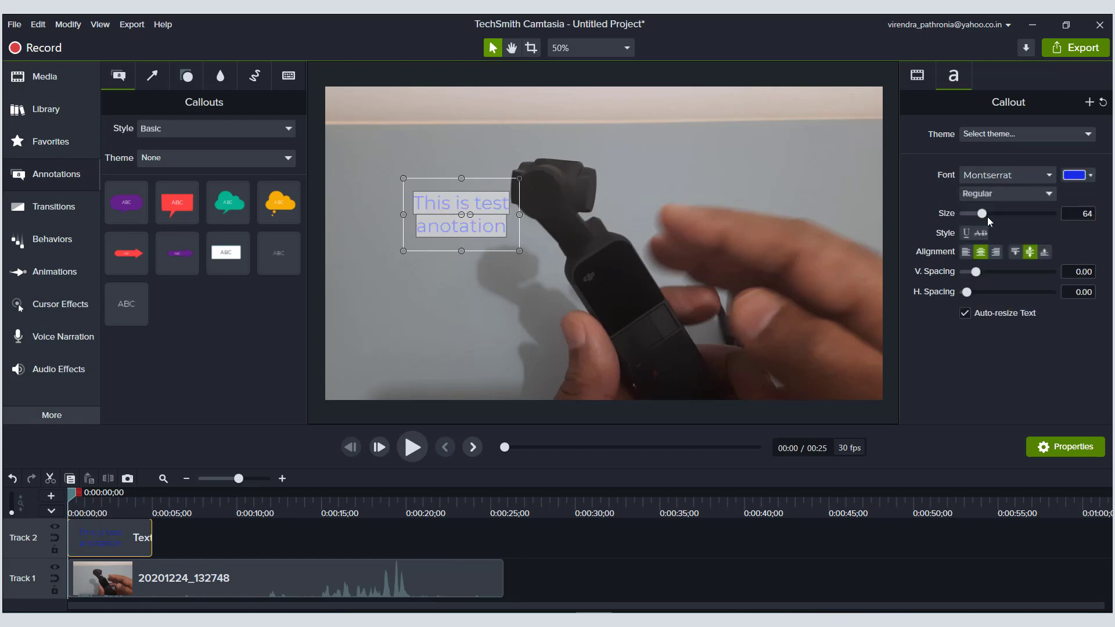
drag(991, 213, 1001, 214)
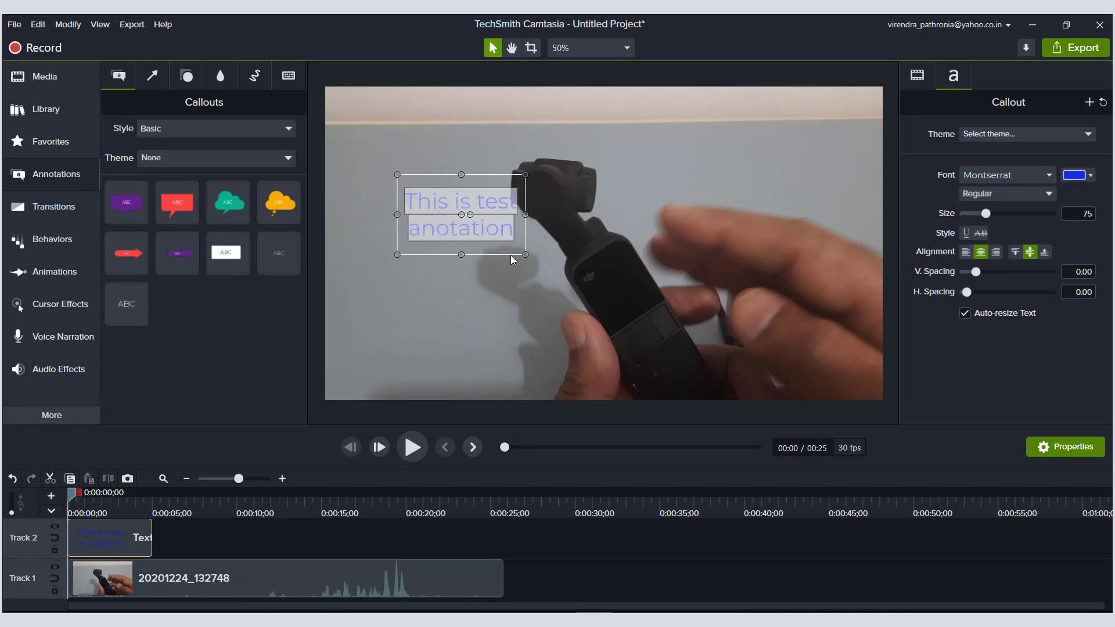
click(416, 309)
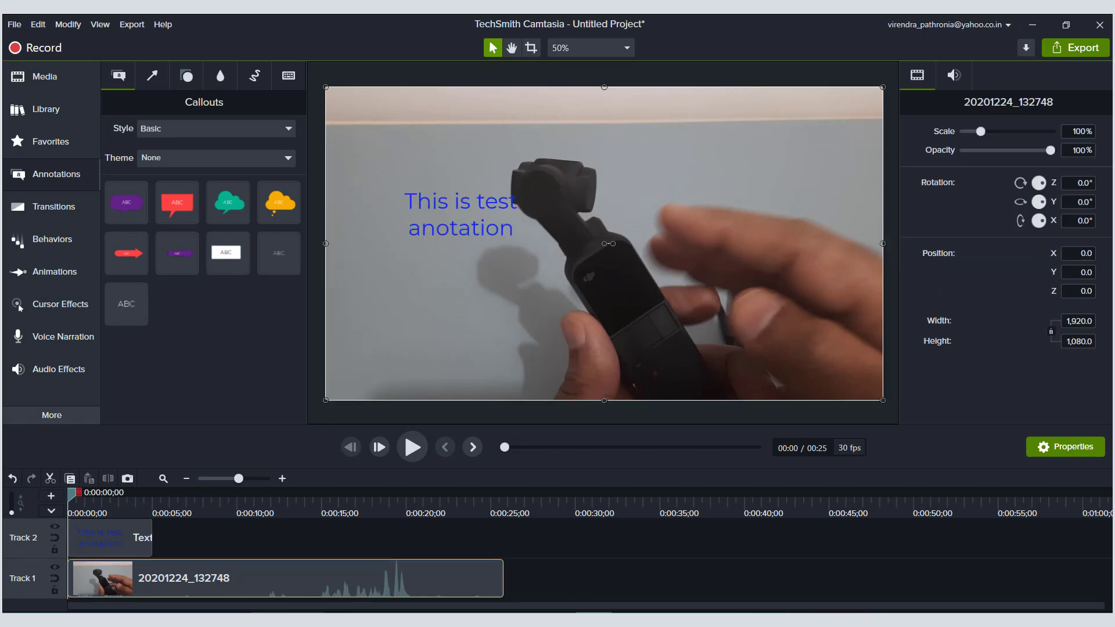
click(55, 244)
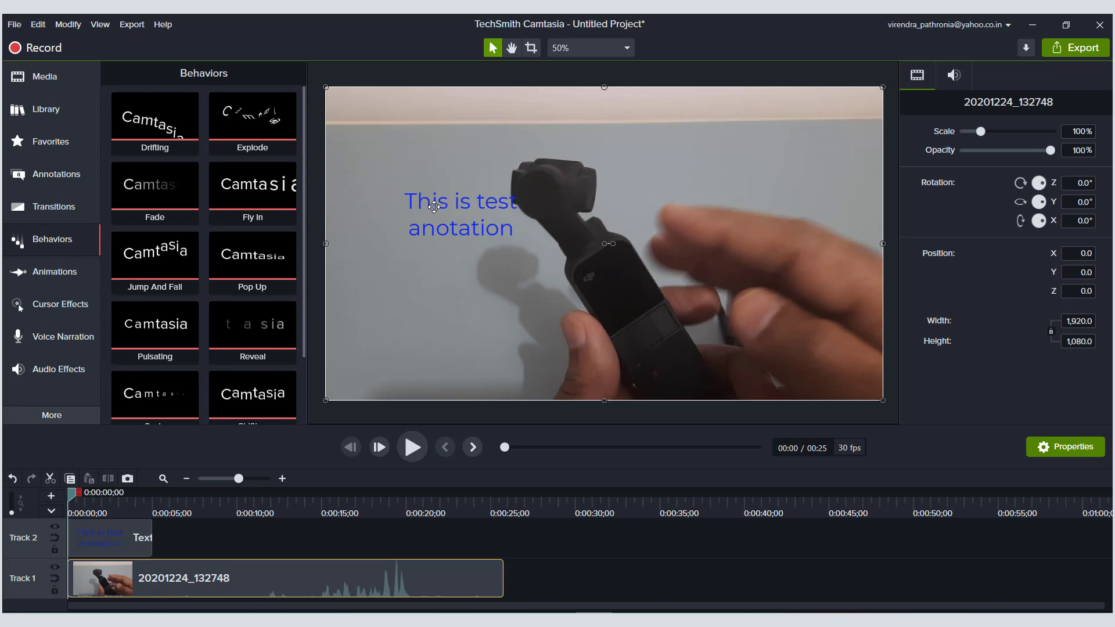
click(434, 207)
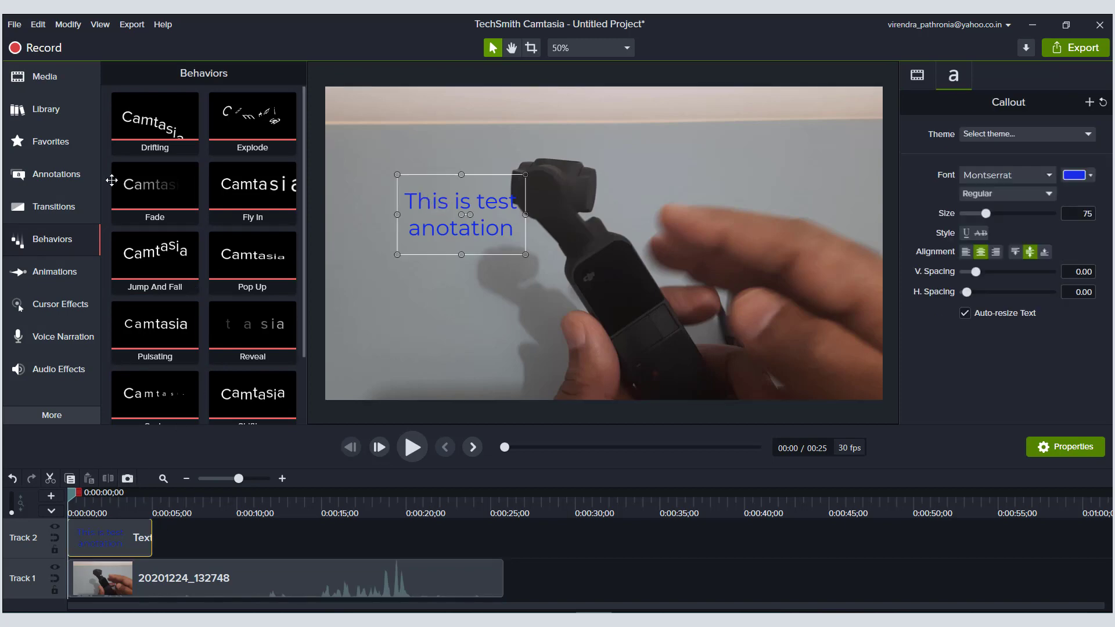
Place DJI_0053.JPG on the canvas, scale it to about 7%, and move it top-right.
click(20, 79)
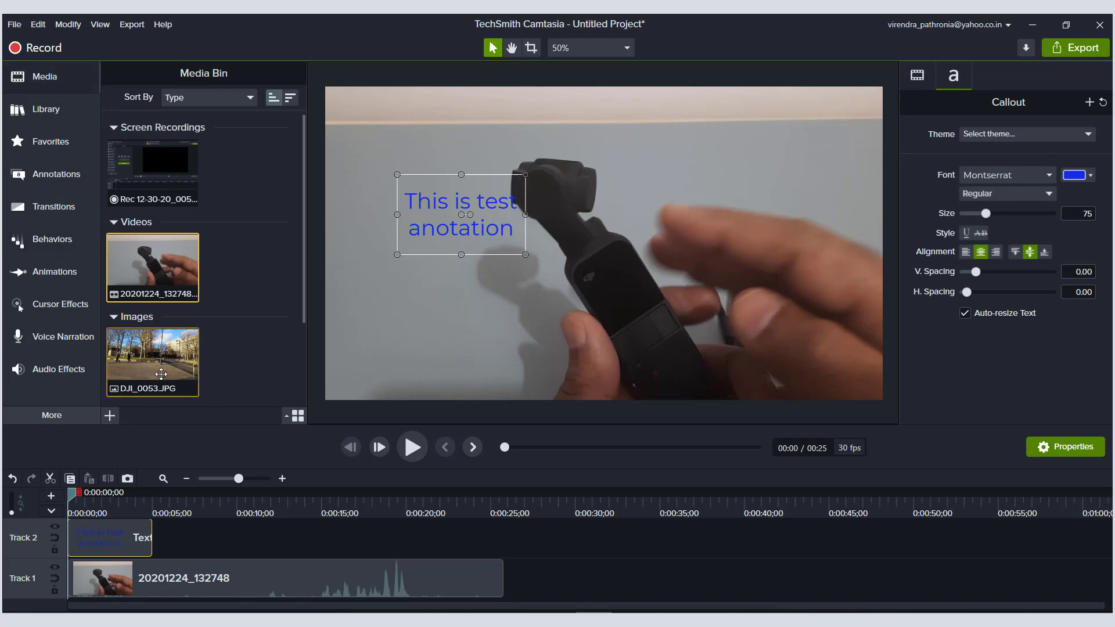
drag(160, 374, 431, 354)
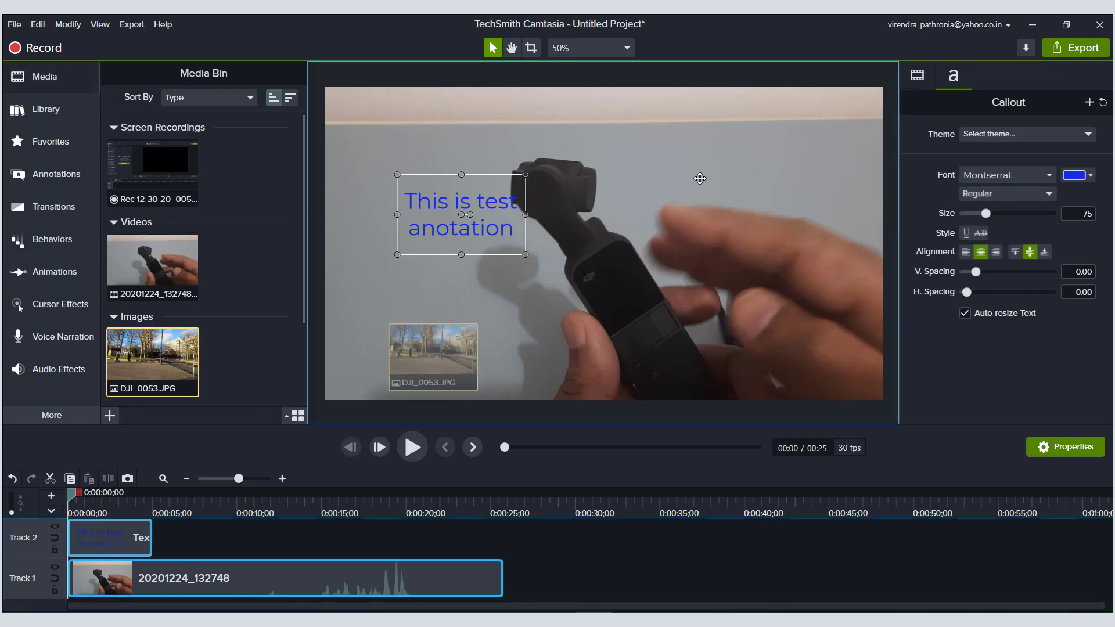
drag(700, 178, 707, 175)
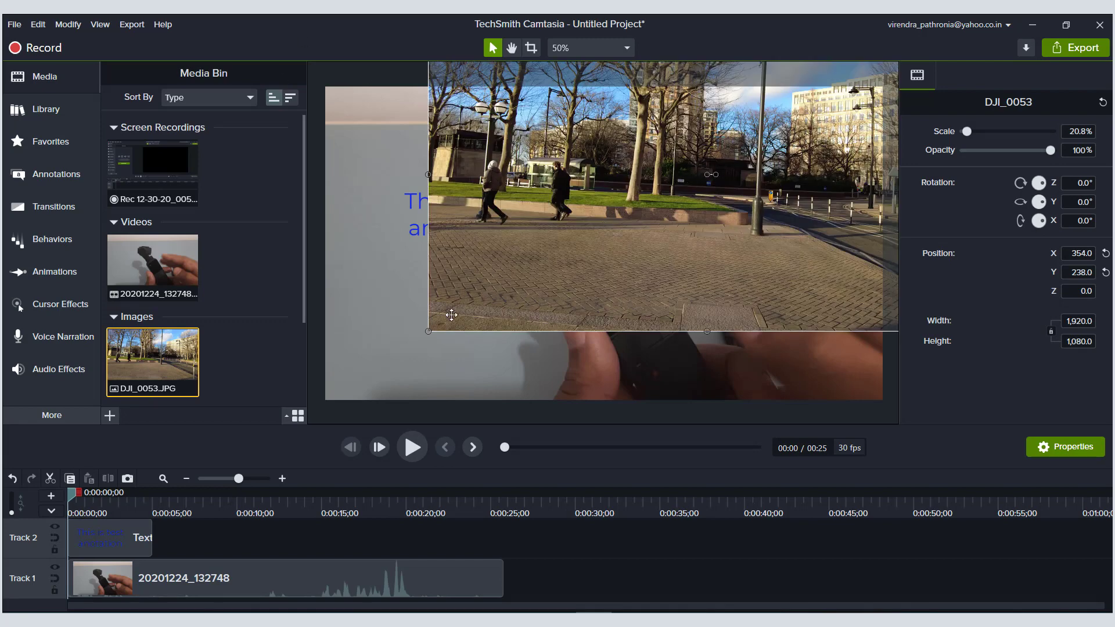
drag(429, 330, 644, 269)
mouse_move(673, 214)
mouse_down()
mouse_move(638, 235)
mouse_move(680, 221)
mouse_up()
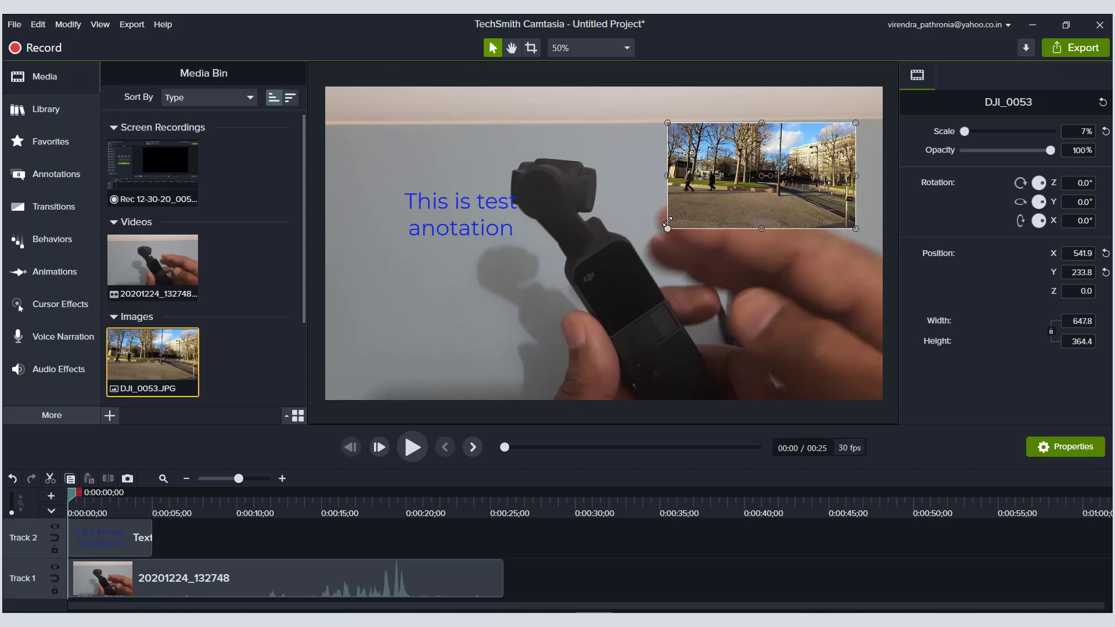
Apply the Fly In behavior to the photo overlay and preview it.
click(89, 243)
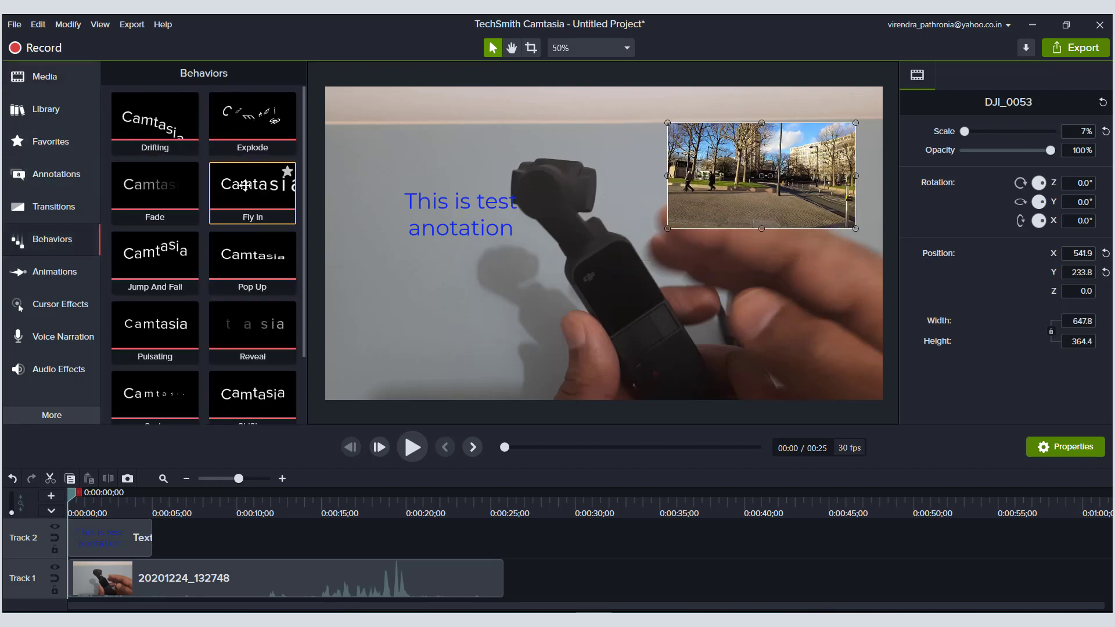
drag(245, 185, 712, 167)
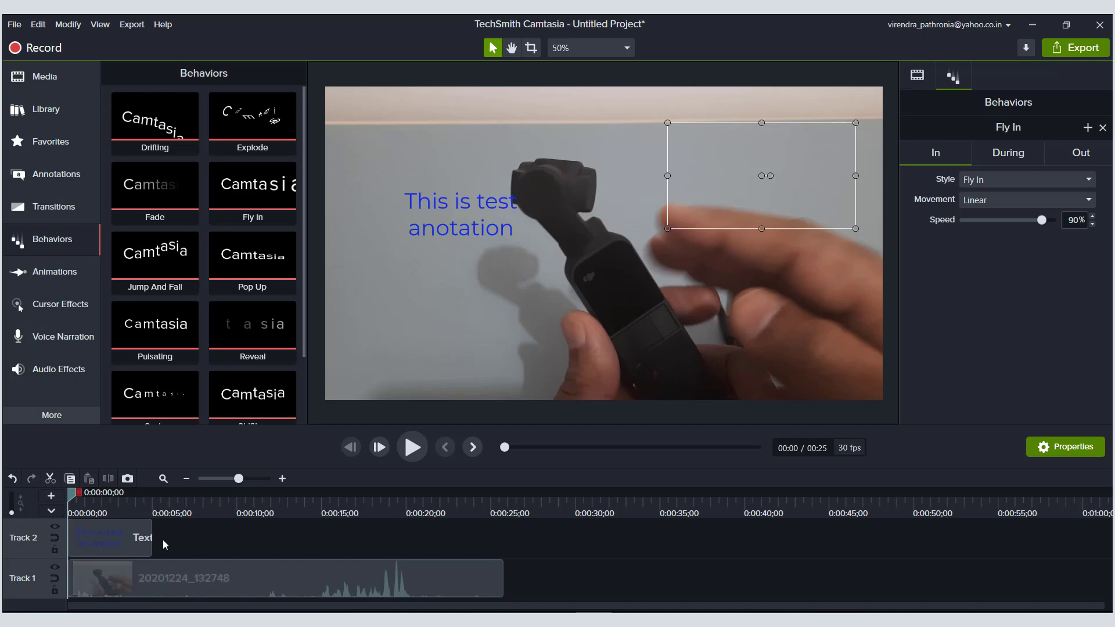
click(412, 447)
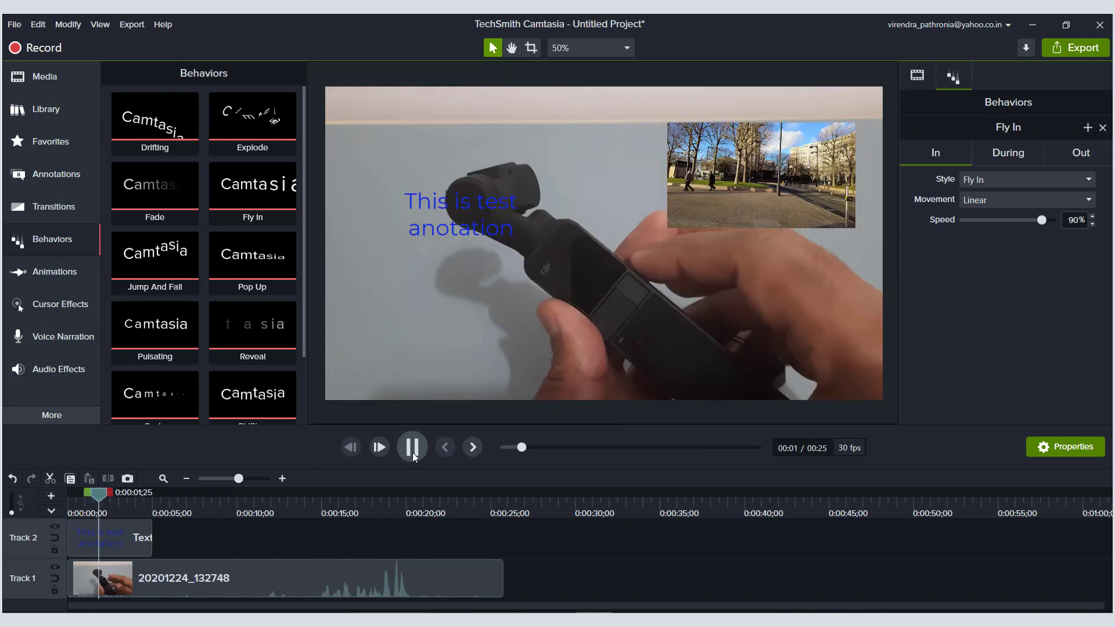
key(space)
Move the inset photo clip to Track 2 after the text clip and delete the Track 3 text clip.
scroll(616, 585, up, 2)
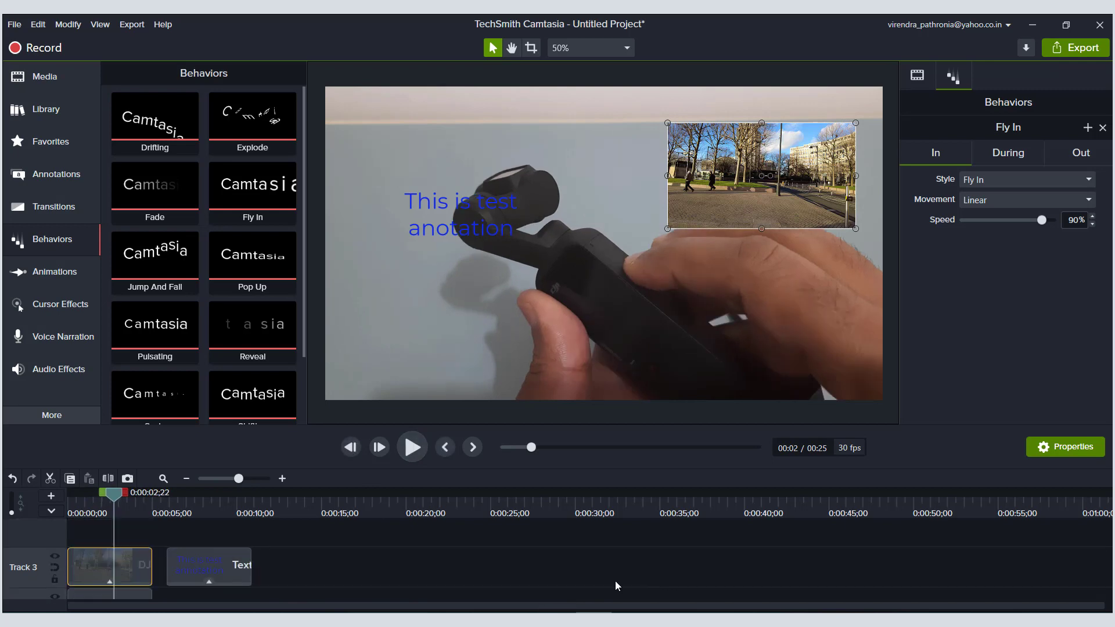
drag(156, 563, 264, 582)
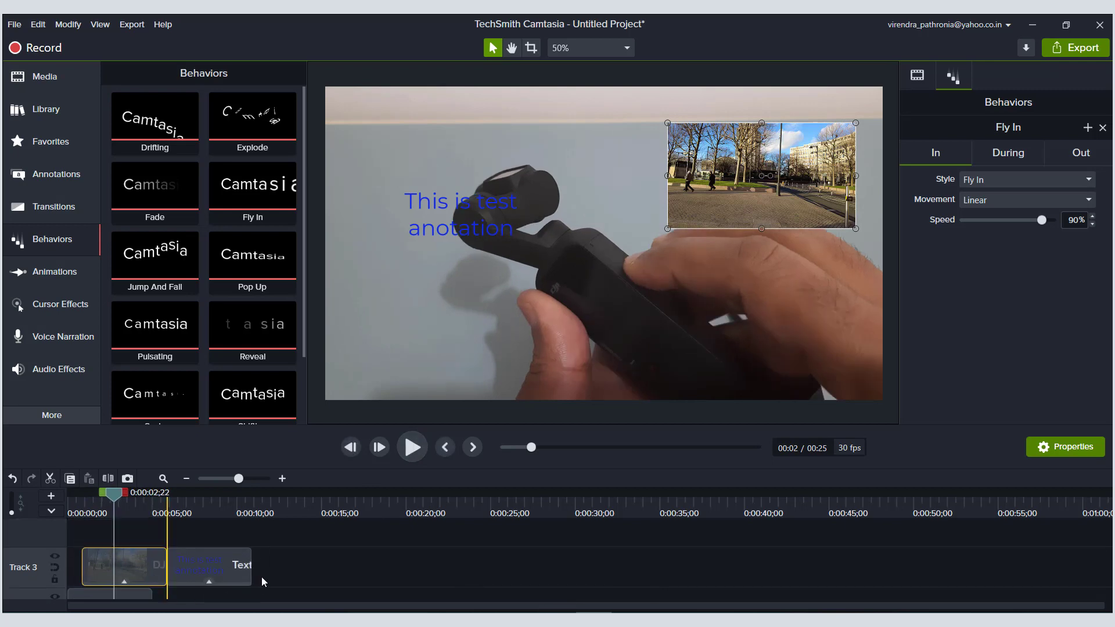
drag(154, 559, 232, 575)
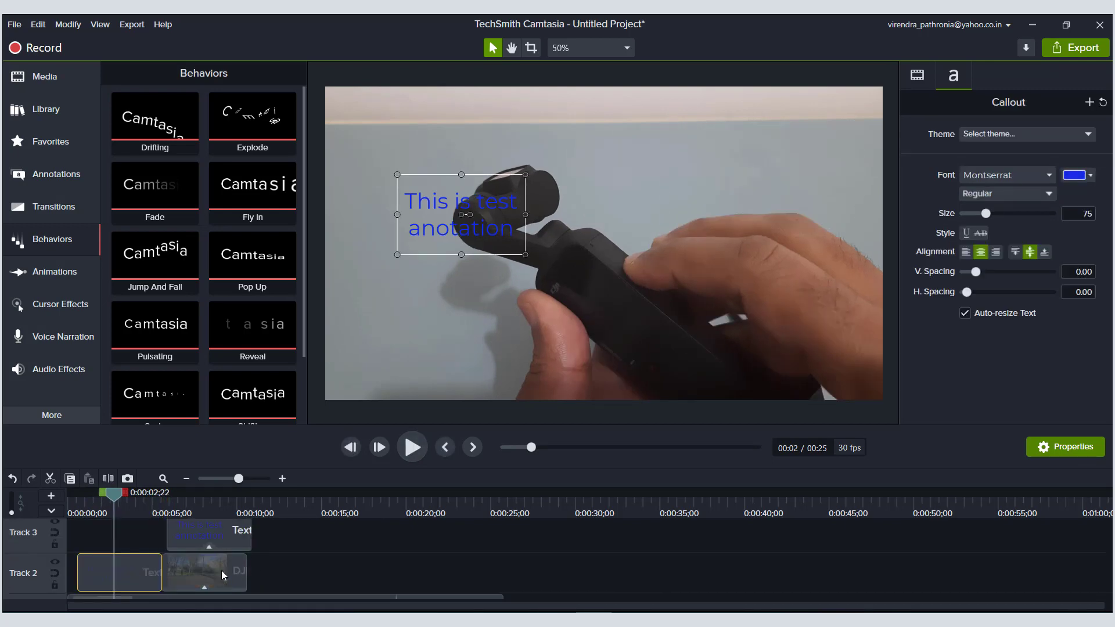
click(231, 535)
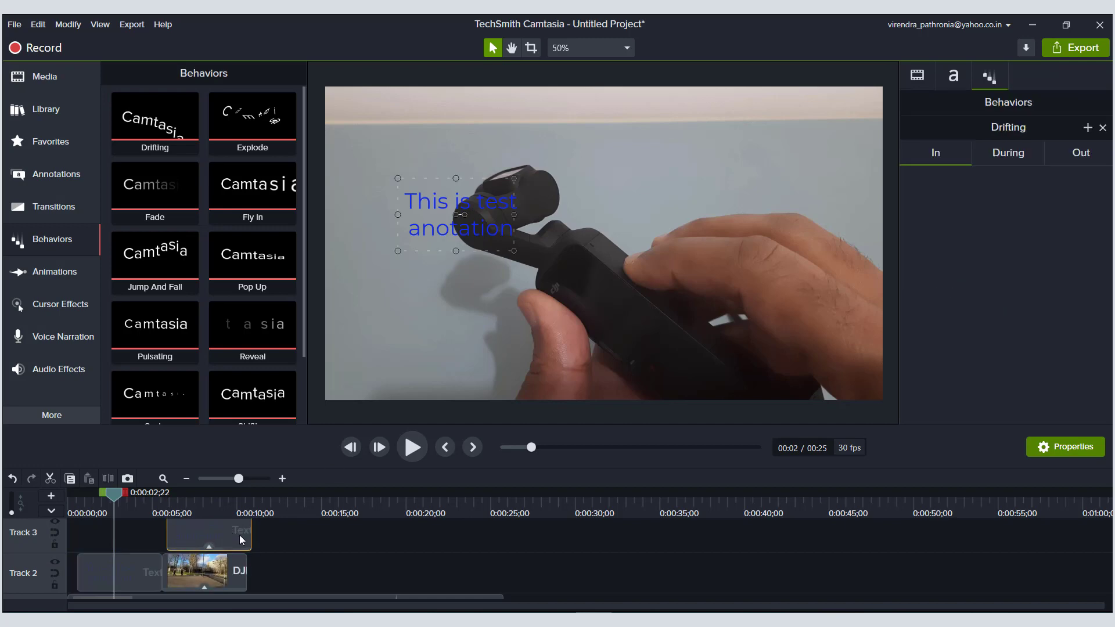
key(Delete)
scroll(383, 584, down, 1)
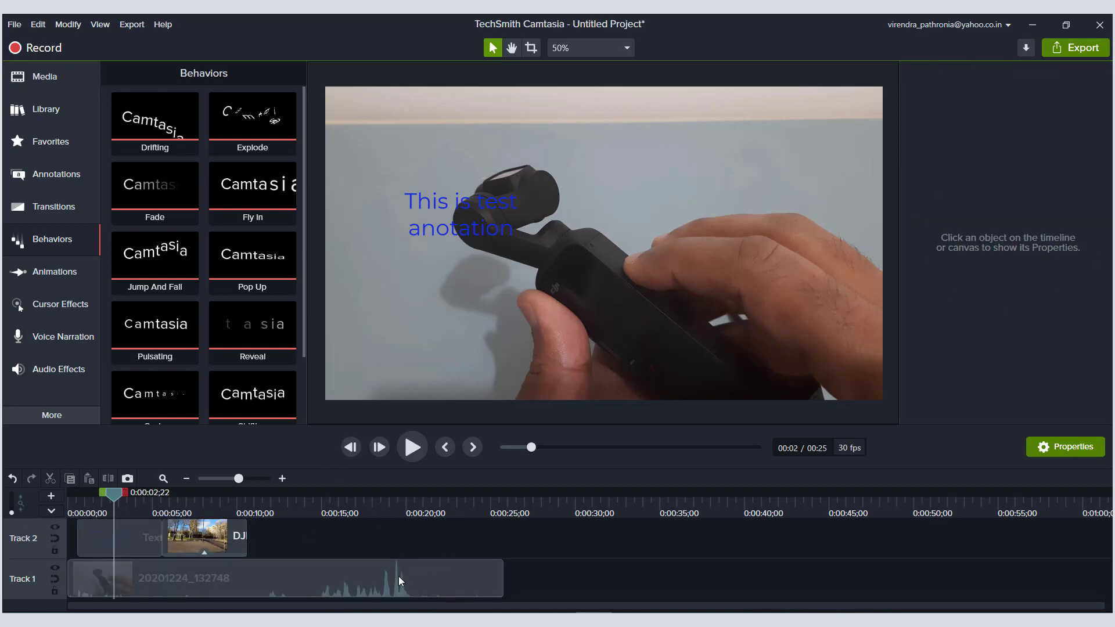
Separate the Track 1 clip's audio from its video and delete the audio clip.
click(398, 578)
right_click(403, 574)
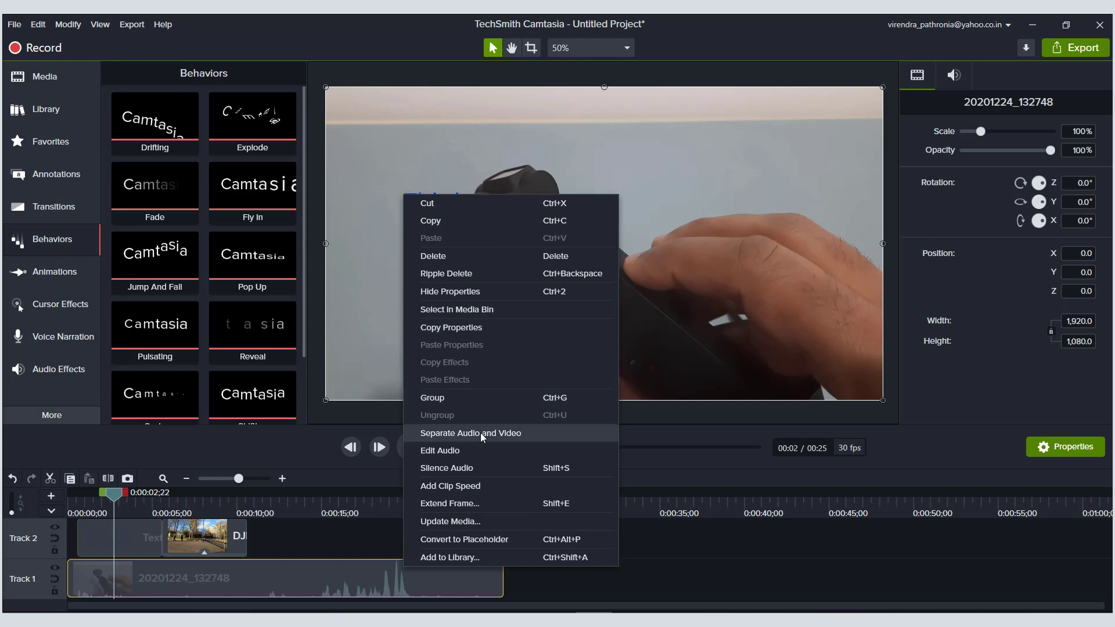
click(461, 439)
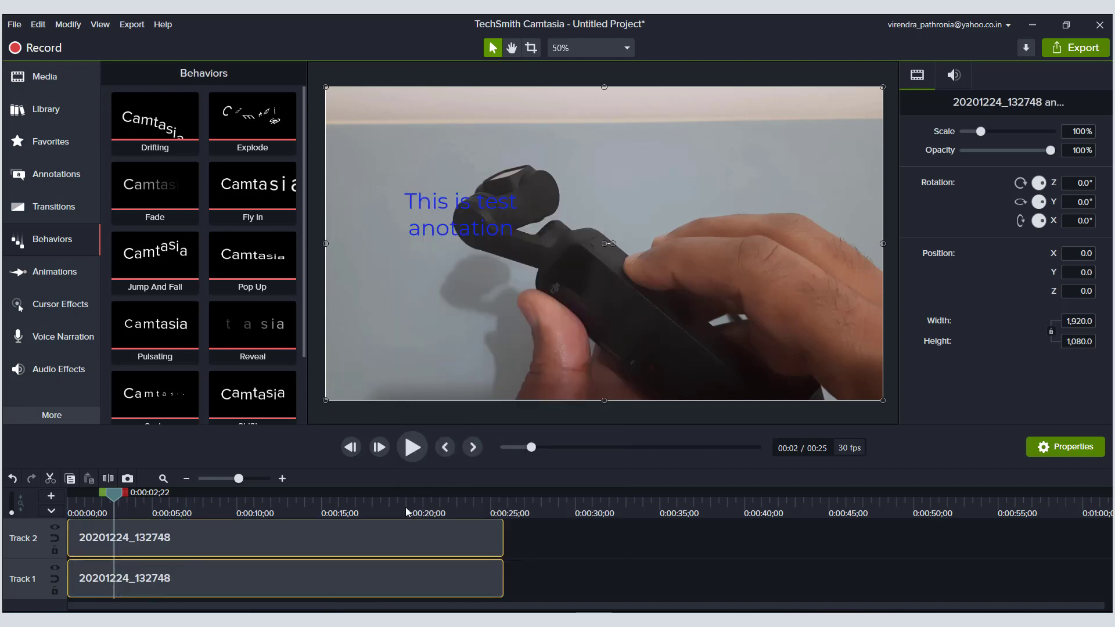
click(397, 535)
key(Delete)
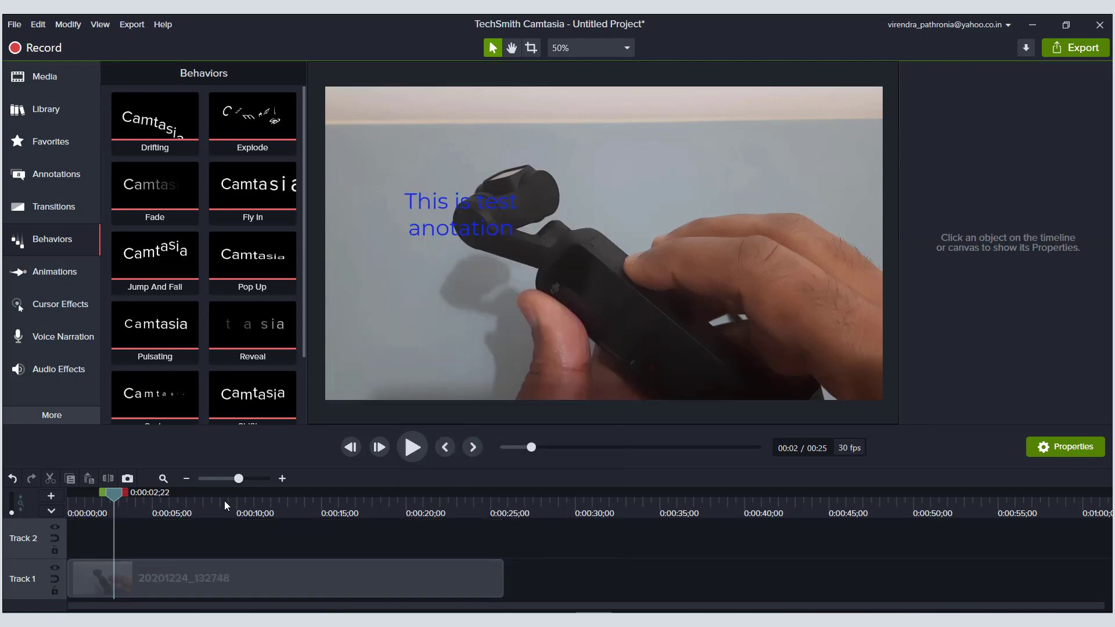
scroll(195, 582, up, 2)
Delete the text annotation clip, shift the photo overlay slightly later, and preview the fly-in.
click(148, 575)
key(Delete)
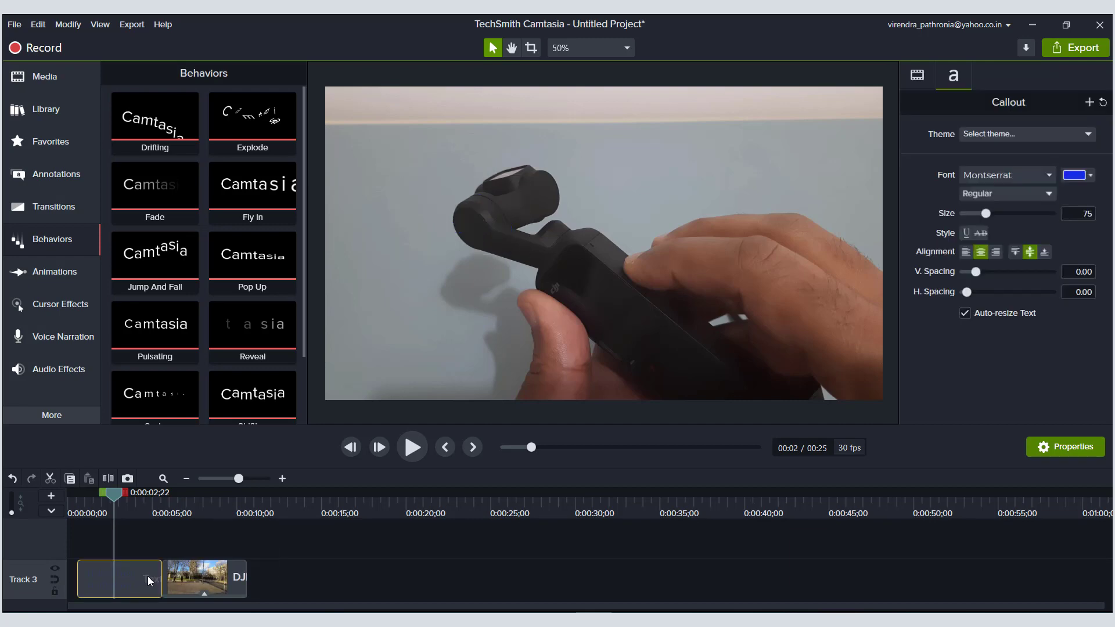
click(217, 580)
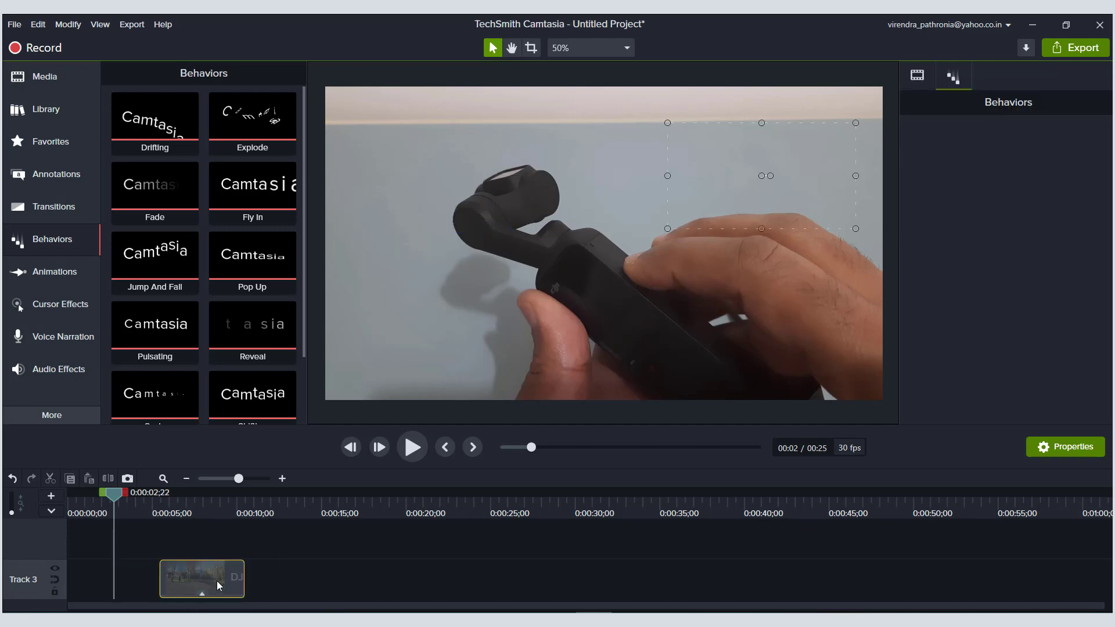
drag(223, 589, 145, 549)
click(417, 443)
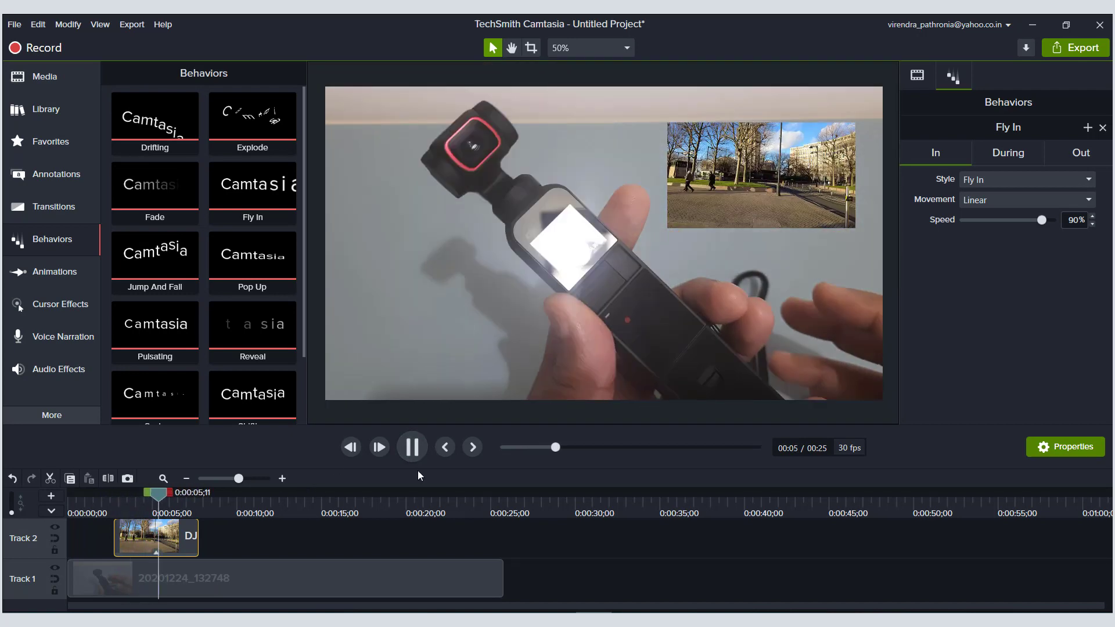
key(space)
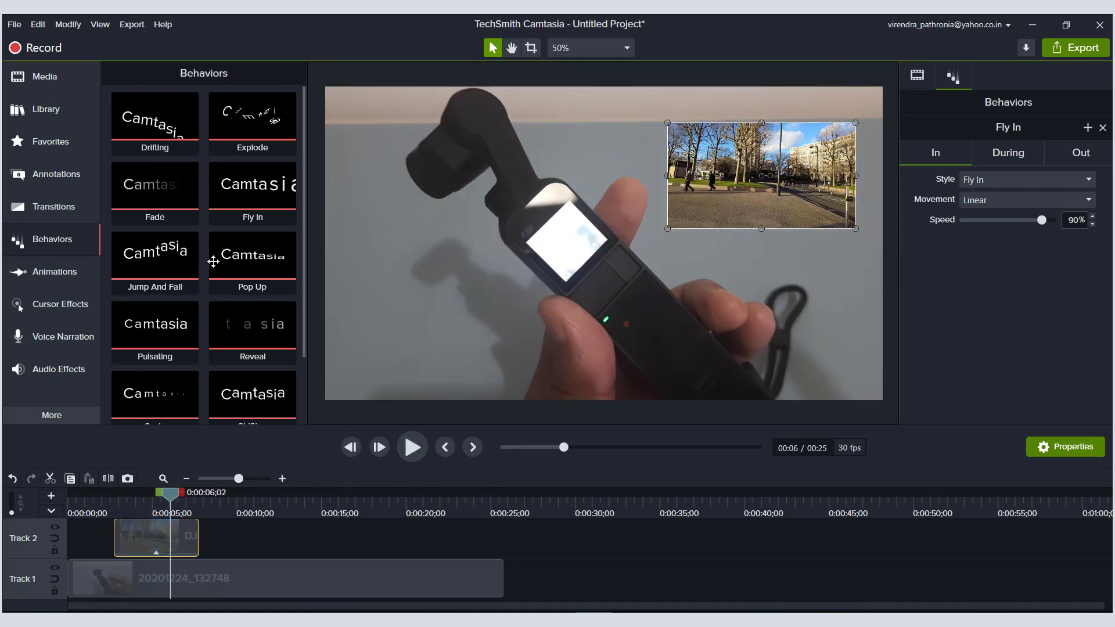
Add a Zoom-n-Pan at about 4 seconds that zooms in onto the photo overlay.
click(60, 273)
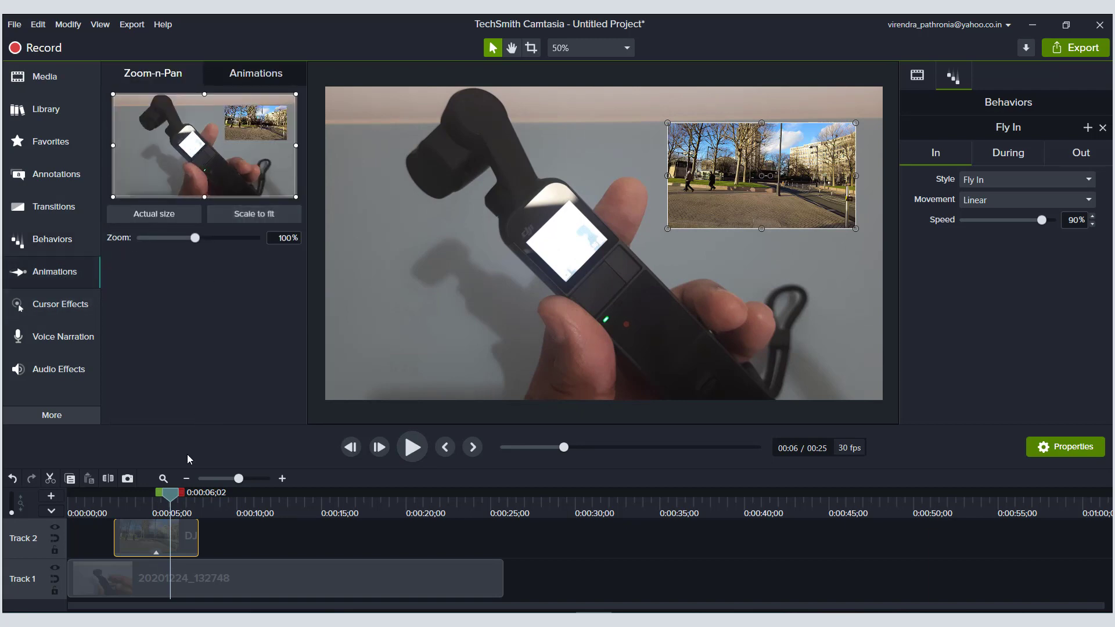
drag(172, 526, 111, 526)
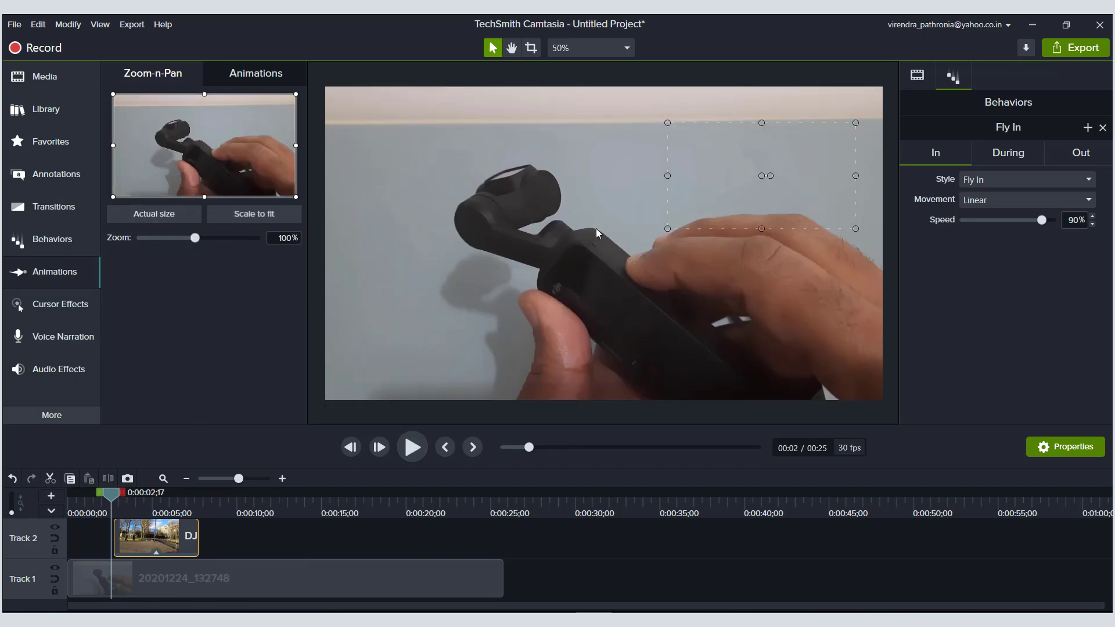
click(410, 455)
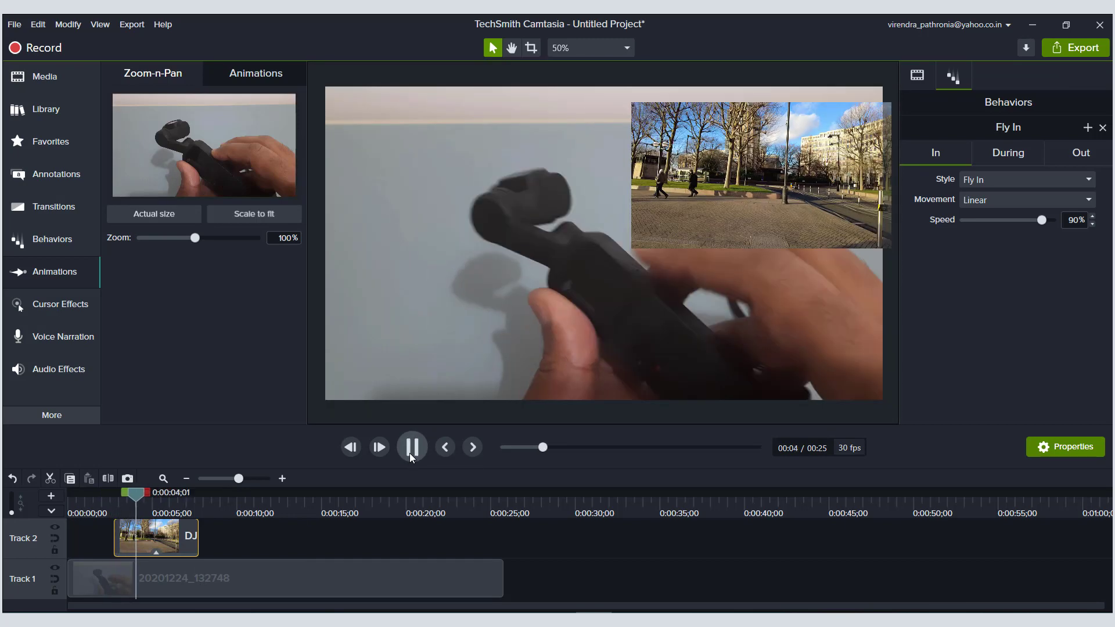
click(779, 178)
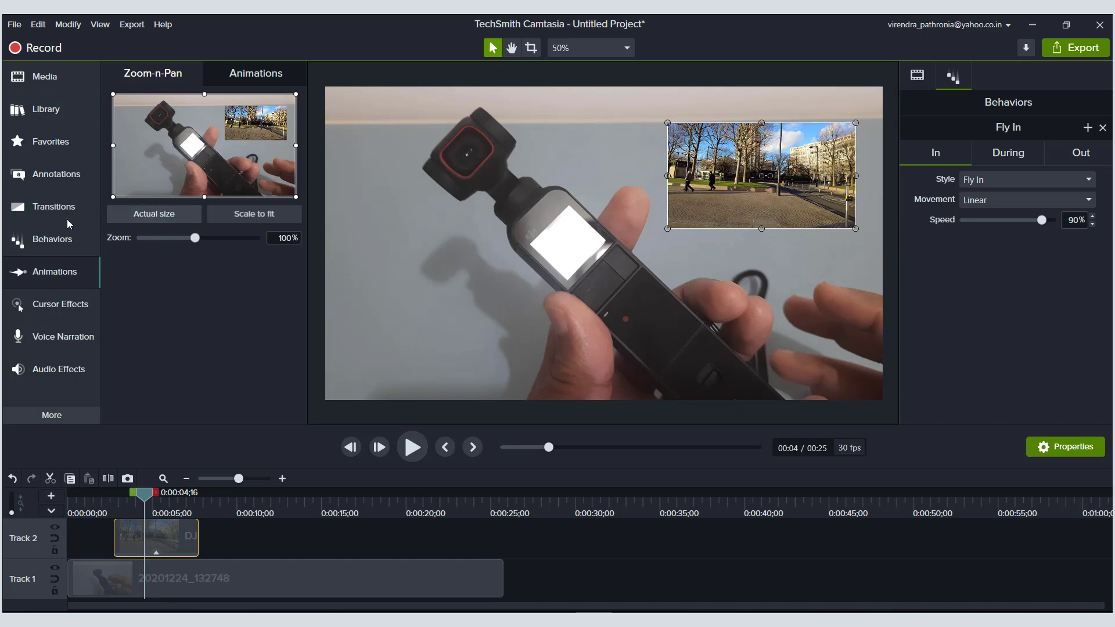
drag(112, 198, 221, 144)
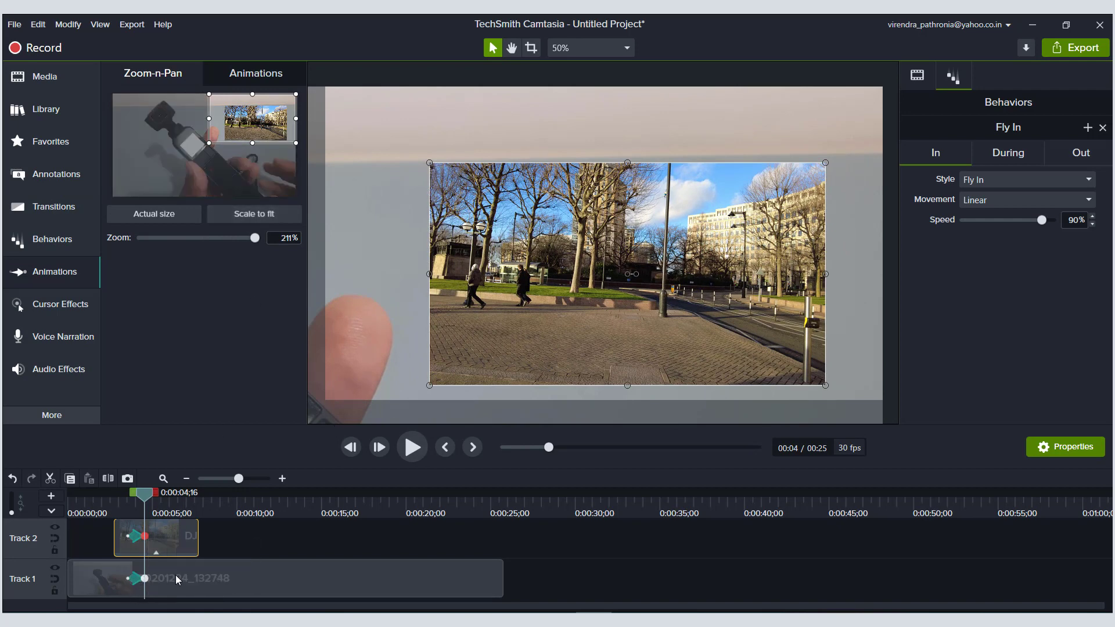
Zoom back out to the full frame at about 7 seconds and play back the animation.
click(416, 451)
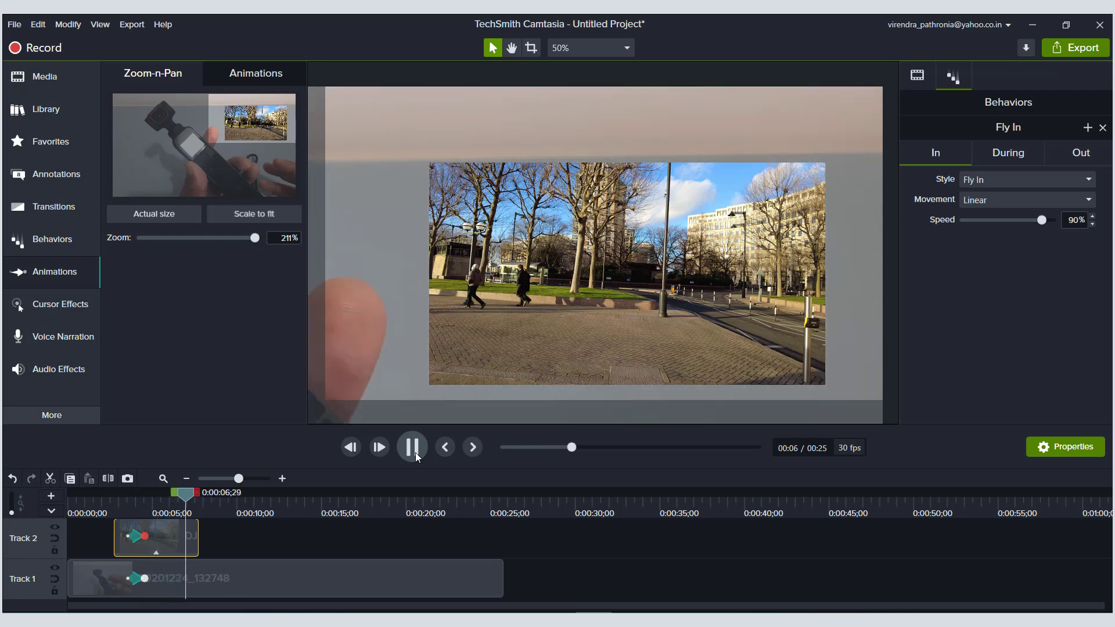
click(414, 454)
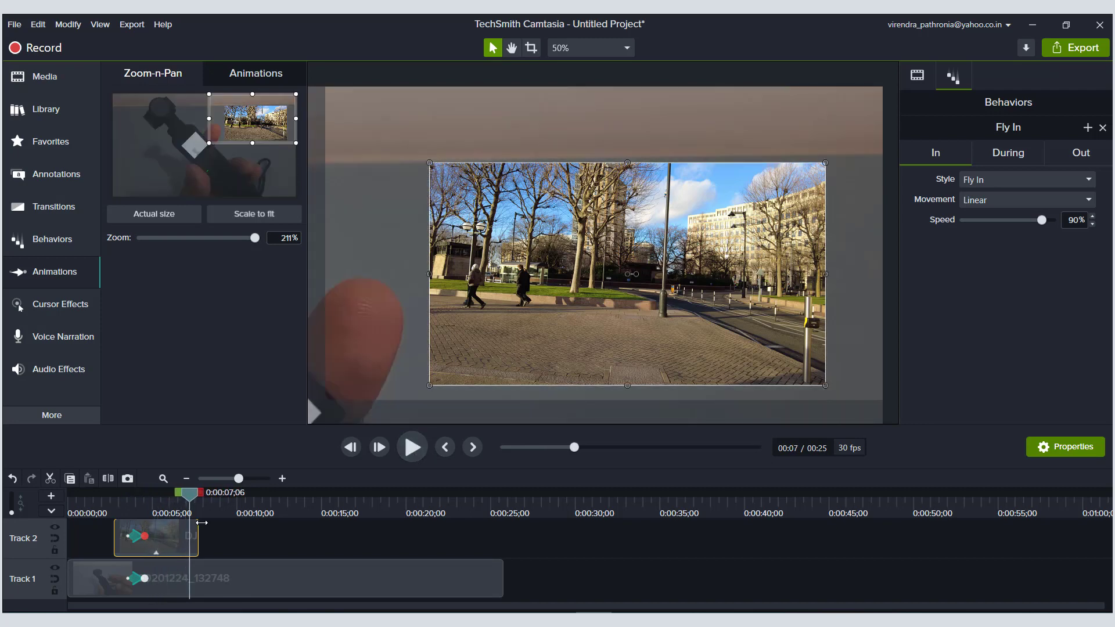
drag(208, 144, 112, 197)
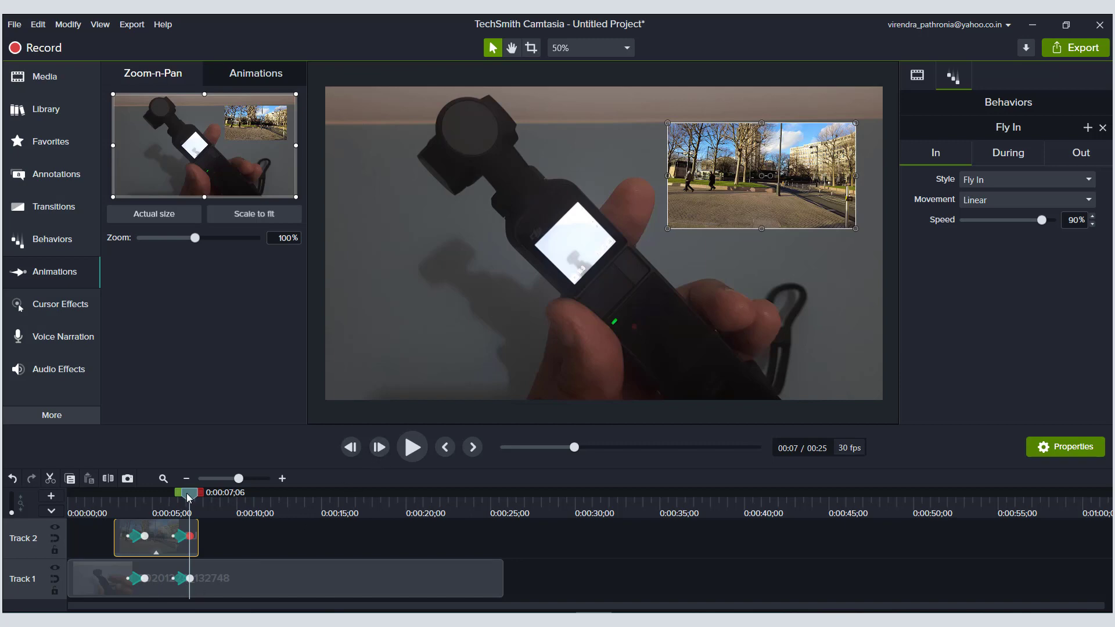
click(133, 507)
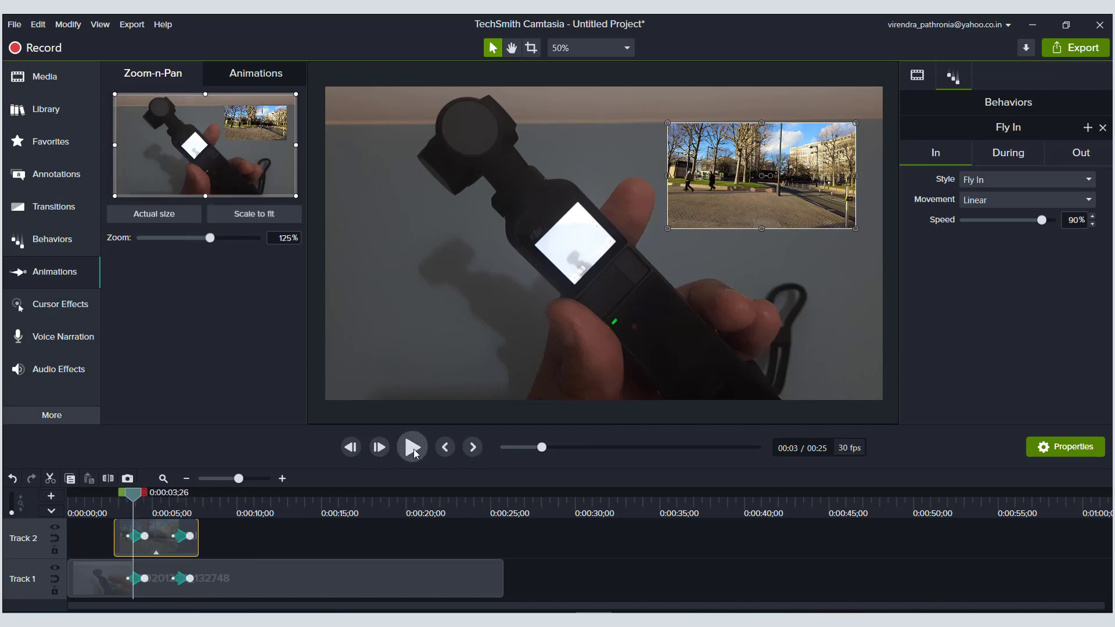
click(413, 448)
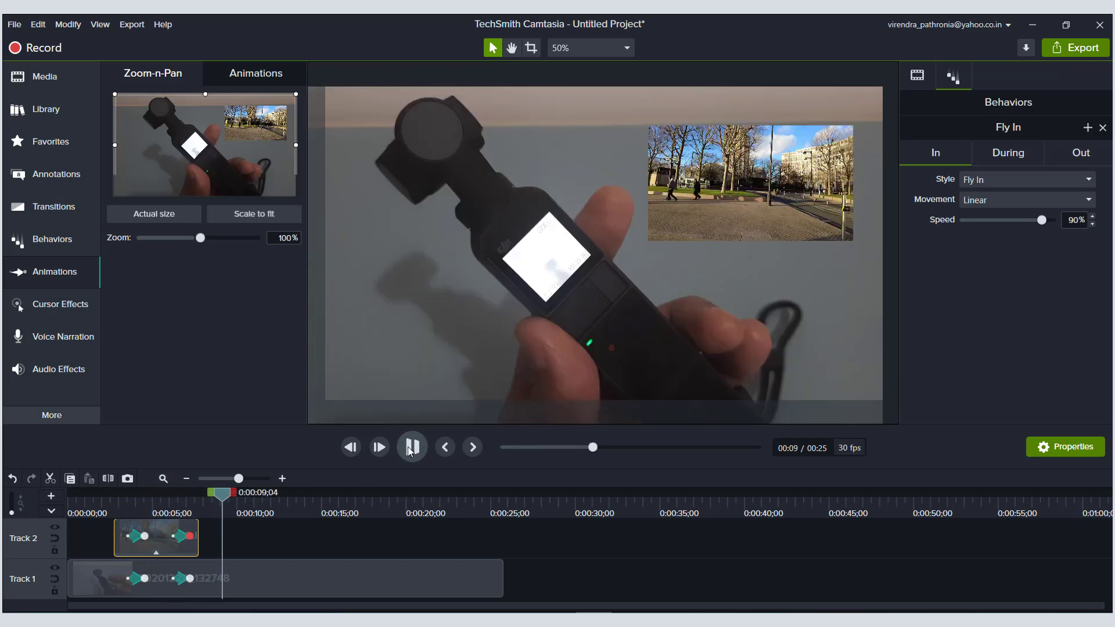
key(space)
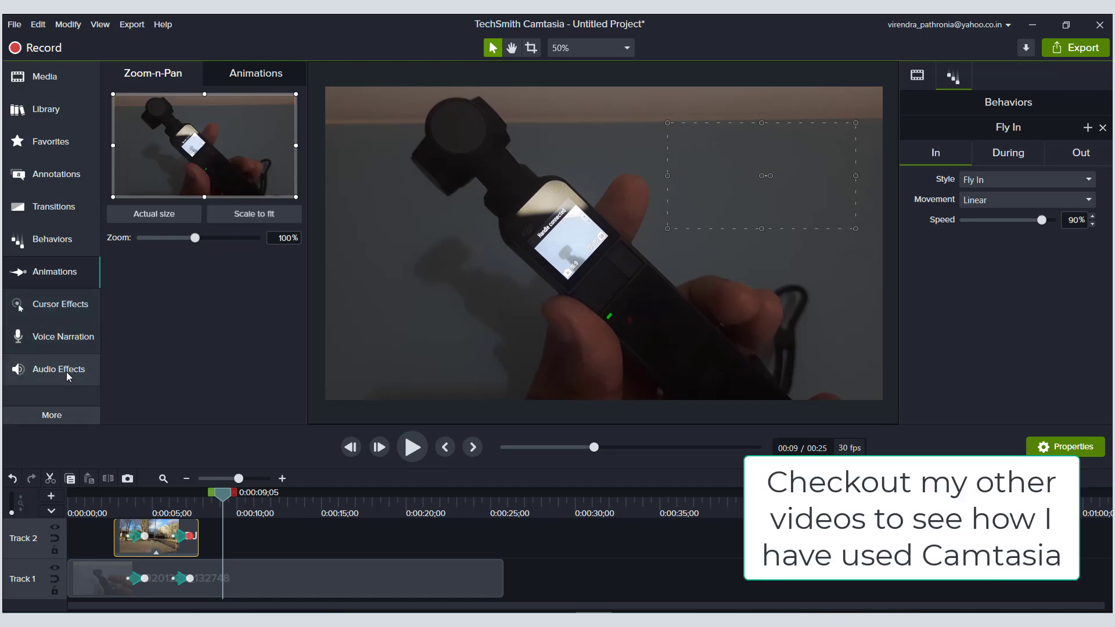
Show the Audio Effects library with the Track 1 video clip selected.
click(66, 371)
click(279, 577)
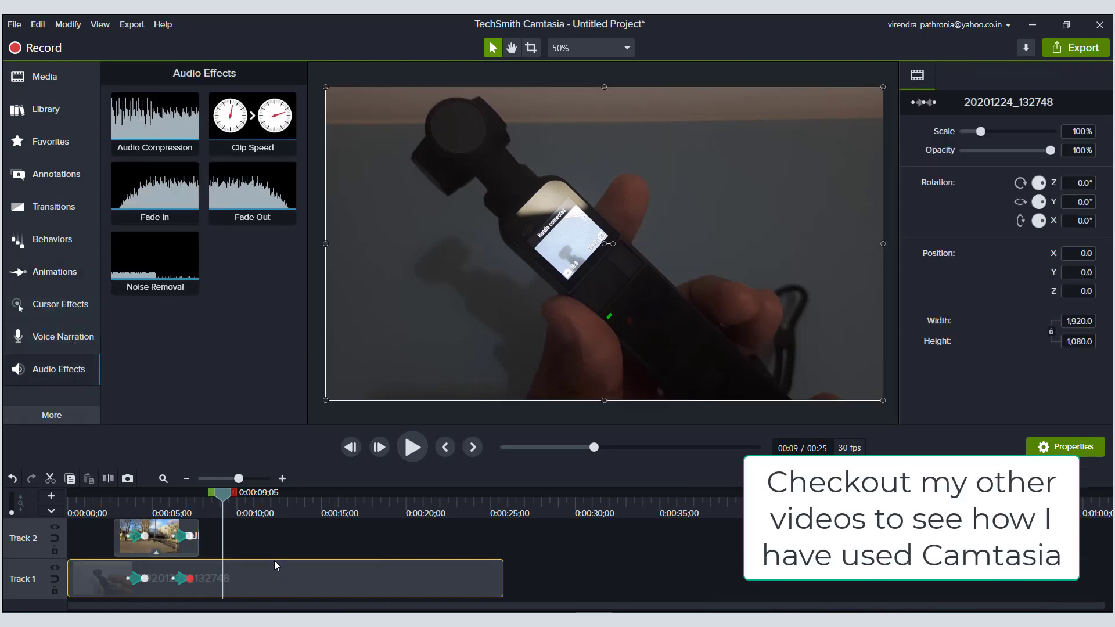